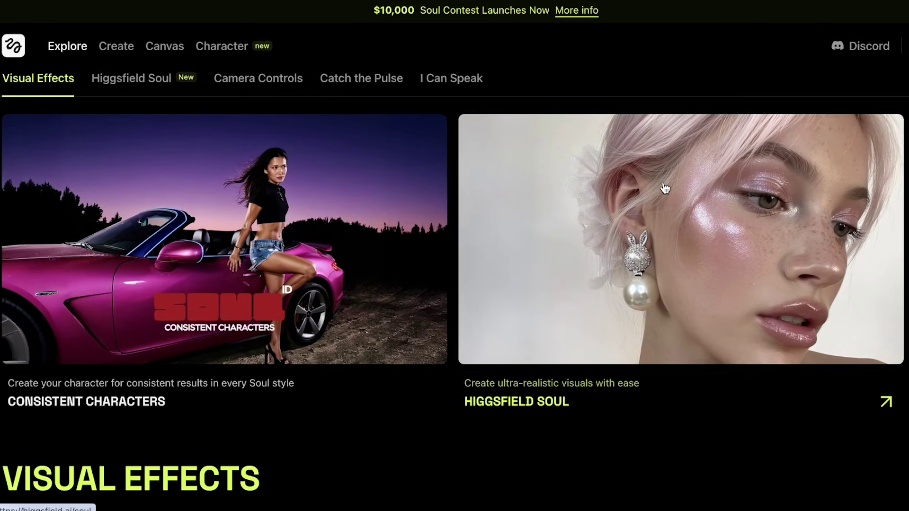
Scroll through the Explore page feed.
{"action": "scroll", "coordinate": [650, 175], "scroll_direction": "down", "scroll_amount": 1}
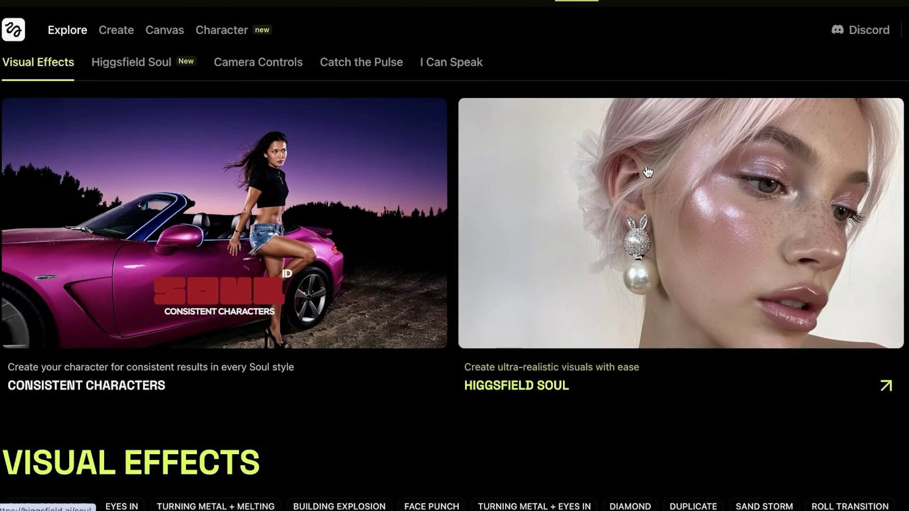
{"action": "scroll", "coordinate": [604, 270], "scroll_direction": "up", "scroll_amount": 1}
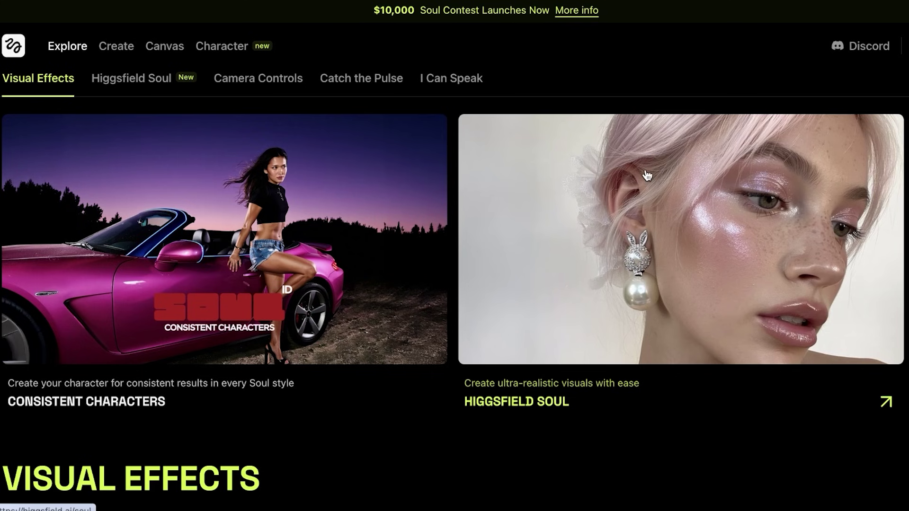
{"action": "scroll", "coordinate": [649, 165], "scroll_direction": "down", "scroll_amount": 5}
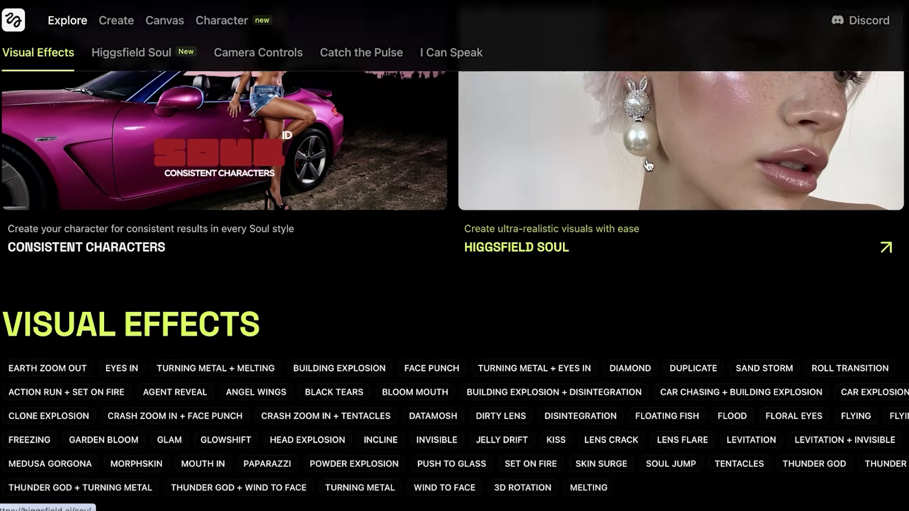
{"action": "scroll", "coordinate": [649, 164], "scroll_direction": "up", "scroll_amount": 5}
{"action": "scroll", "coordinate": [649, 165], "scroll_direction": "down", "scroll_amount": 10}
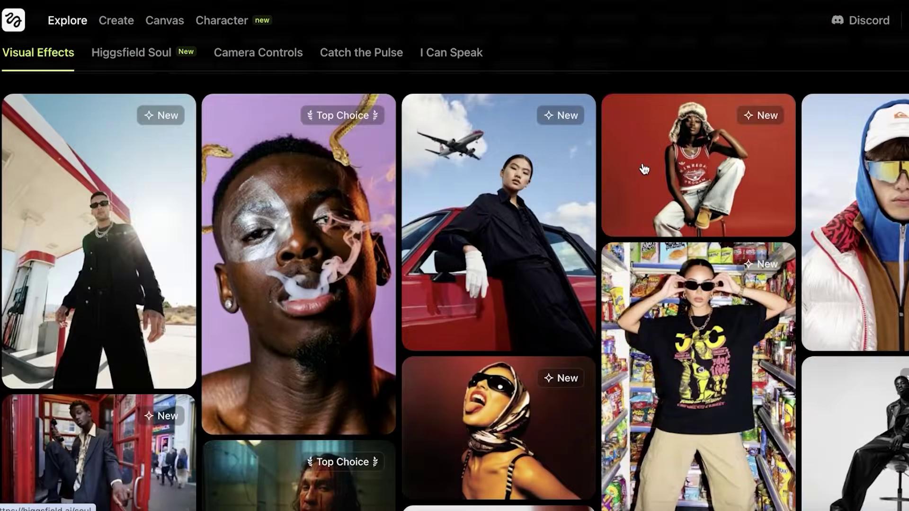
{"action": "mouse_move", "coordinate": [250, 256]}
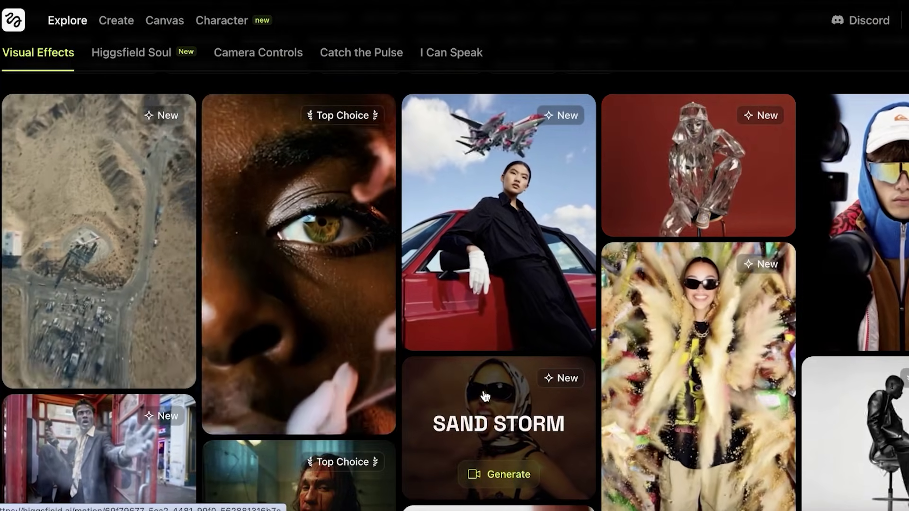
{"action": "mouse_move", "coordinate": [686, 369]}
{"action": "scroll", "coordinate": [687, 369], "scroll_direction": "down", "scroll_amount": 20}
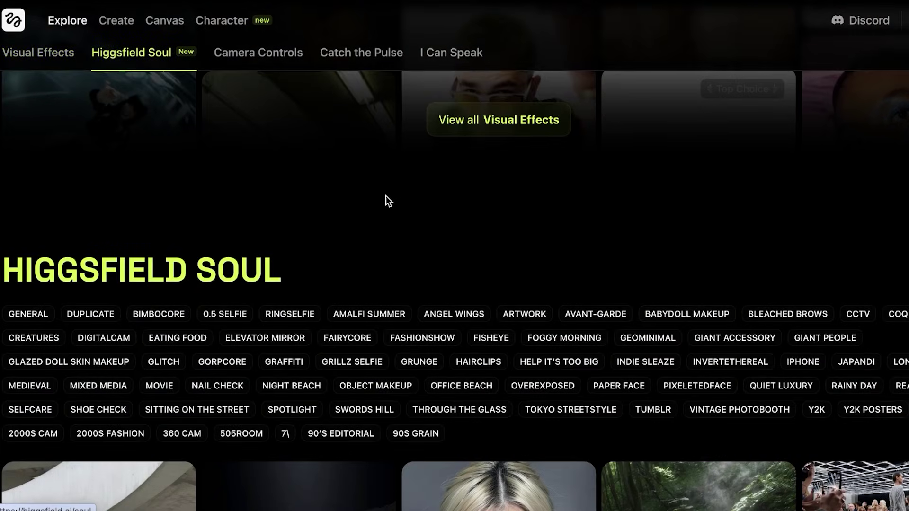
{"action": "scroll", "coordinate": [802, 244], "scroll_direction": "down", "scroll_amount": 10}
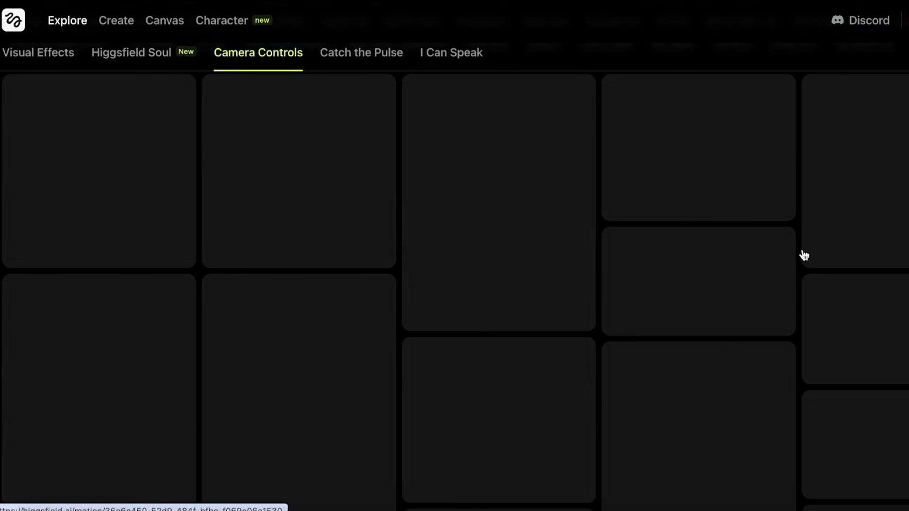
{"action": "scroll", "coordinate": [805, 255], "scroll_direction": "up", "scroll_amount": 10}
{"action": "scroll", "coordinate": [809, 263], "scroll_direction": "down", "scroll_amount": 15}
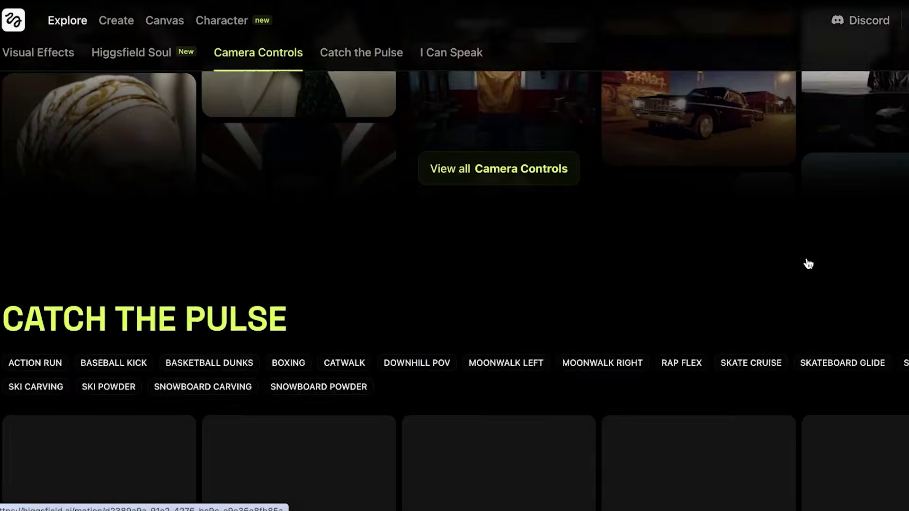
{"action": "scroll", "coordinate": [808, 263], "scroll_direction": "up", "scroll_amount": 7}
{"action": "scroll", "coordinate": [805, 261], "scroll_direction": "down", "scroll_amount": 8}
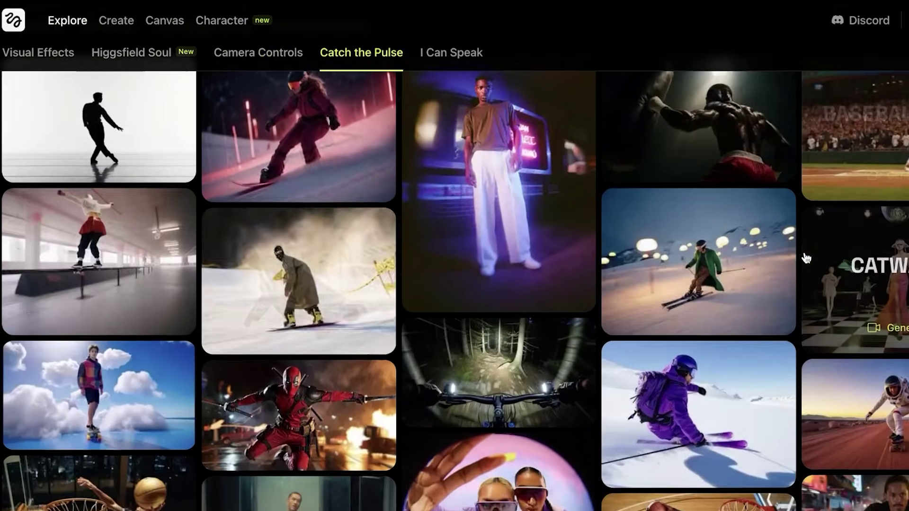
{"action": "scroll", "coordinate": [805, 270], "scroll_direction": "up", "scroll_amount": 15}
{"action": "scroll", "coordinate": [782, 294], "scroll_direction": "up", "scroll_amount": 20}
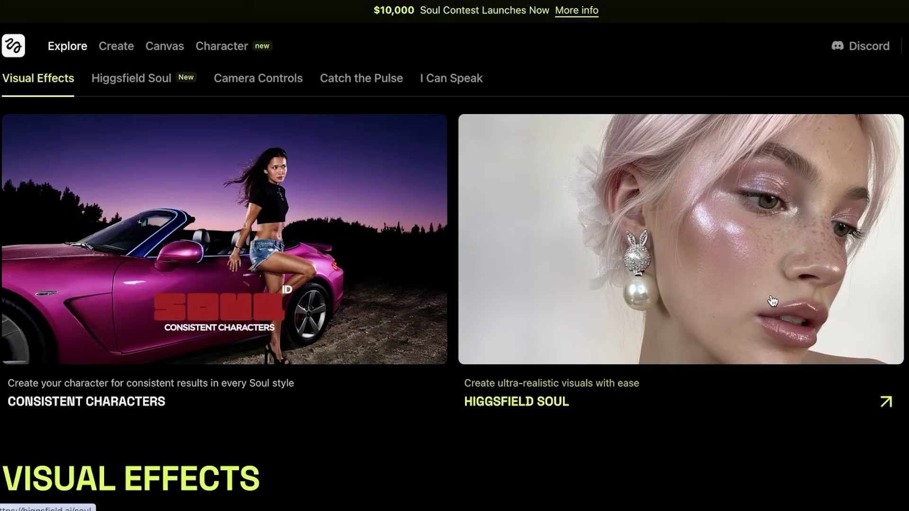
Show monthly pricing plans: Basic $9, Pro $19, Ultimate $39.
{"action": "left_click", "coordinate": [902, 45]}
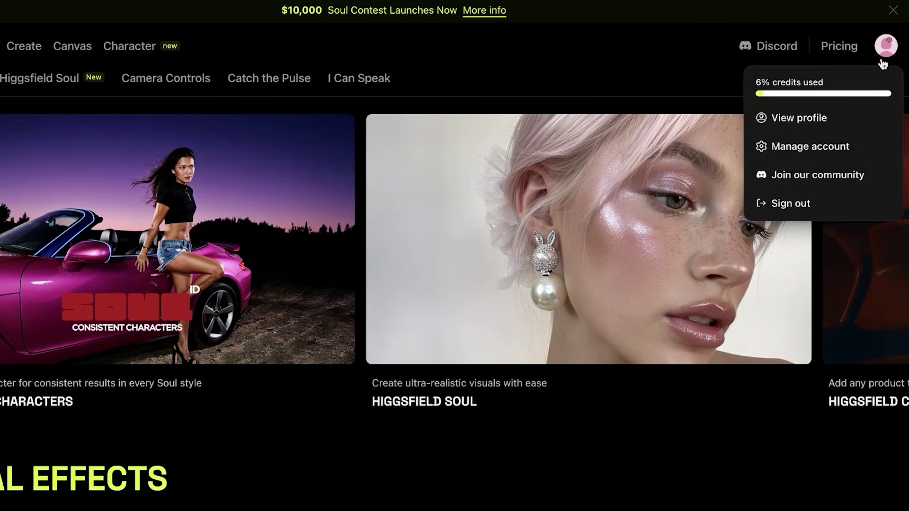
{"action": "left_click", "coordinate": [844, 94]}
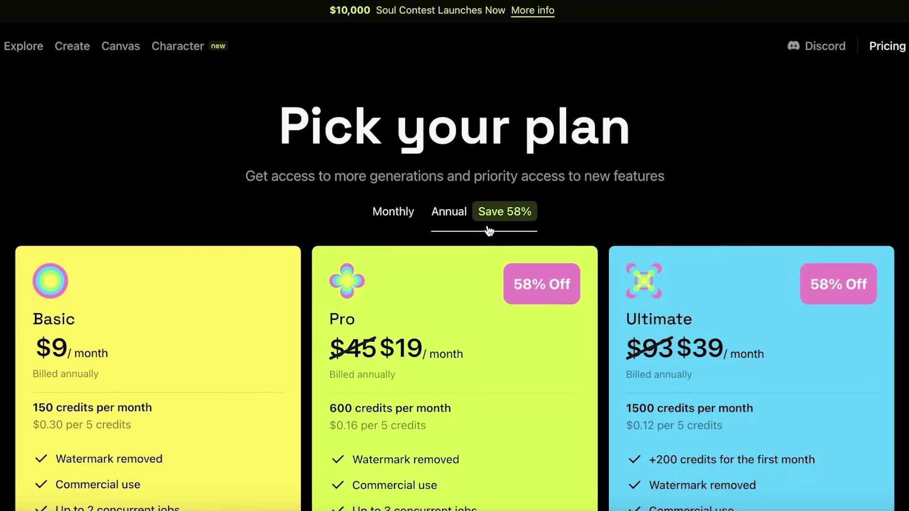
{"action": "scroll", "coordinate": [808, 195], "scroll_direction": "down", "scroll_amount": 3}
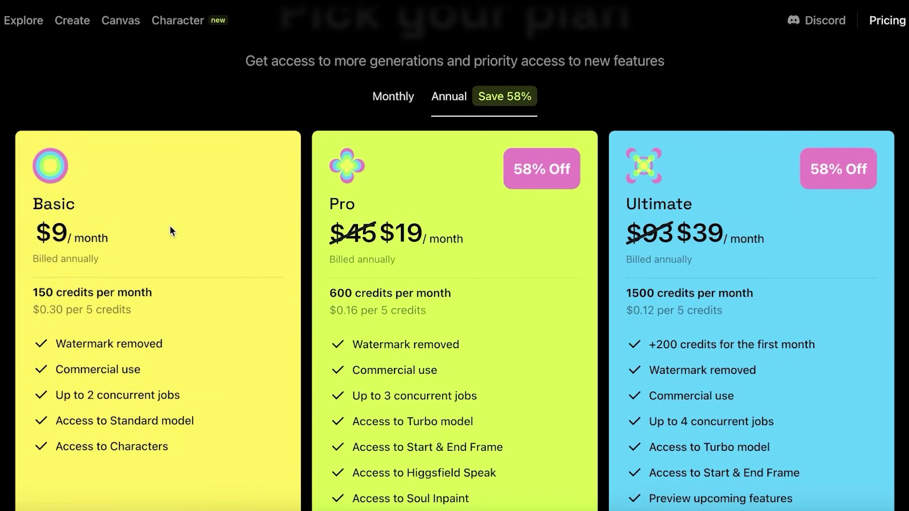
{"action": "left_click", "coordinate": [396, 95]}
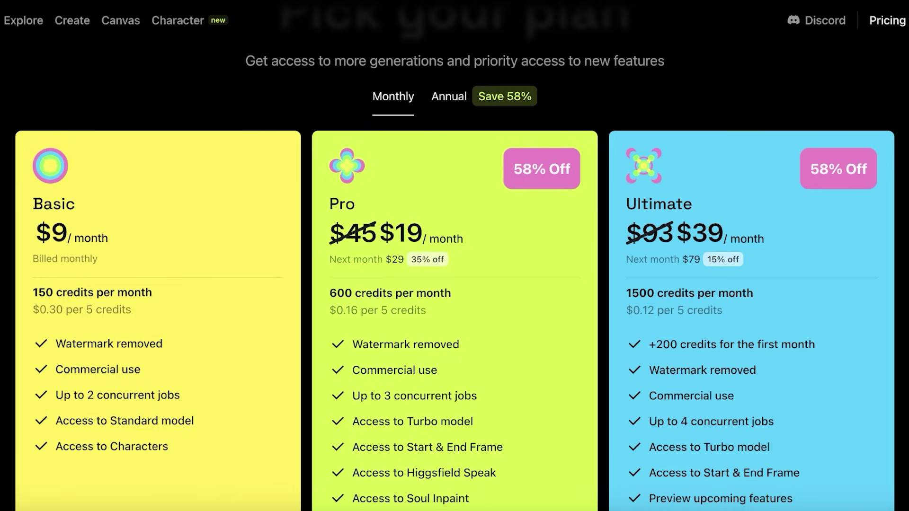
{"action": "scroll", "coordinate": [40, 310], "scroll_direction": "down", "scroll_amount": 1}
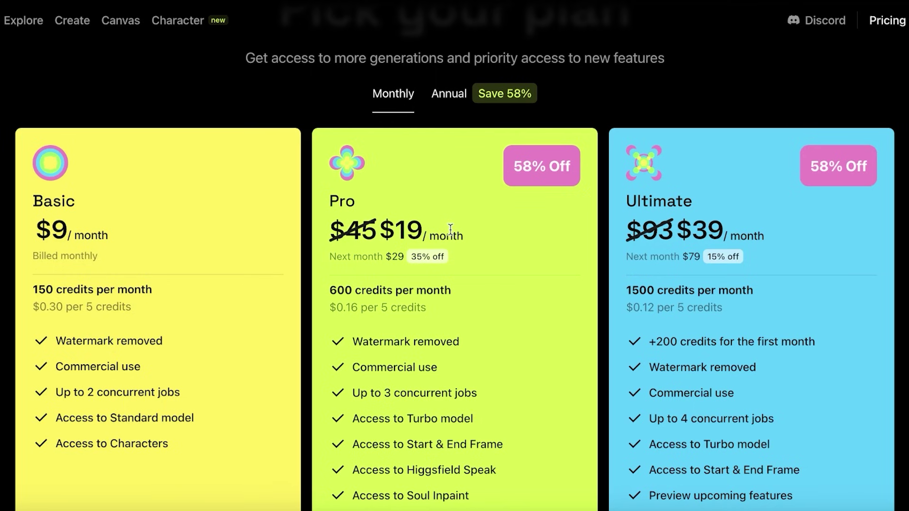
{"action": "scroll", "coordinate": [451, 229], "scroll_direction": "down", "scroll_amount": 1}
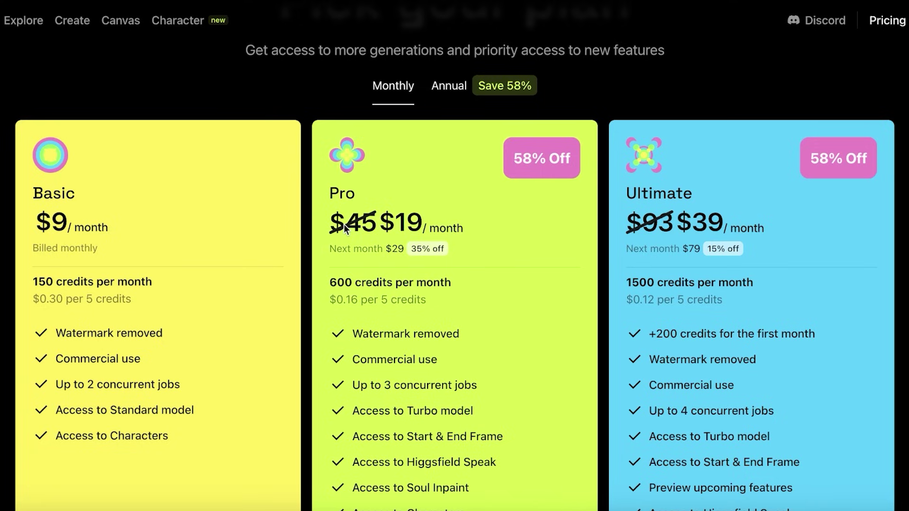
{"action": "double_click", "coordinate": [376, 222]}
{"action": "left_click", "coordinate": [473, 240]}
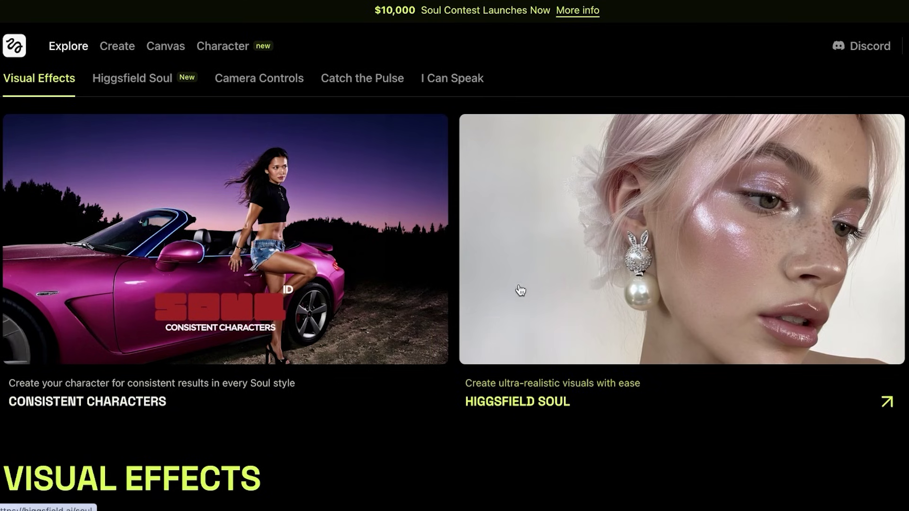
Go to the Higgsfield Soul image page through Create > Image.
{"action": "mouse_move", "coordinate": [114, 44]}
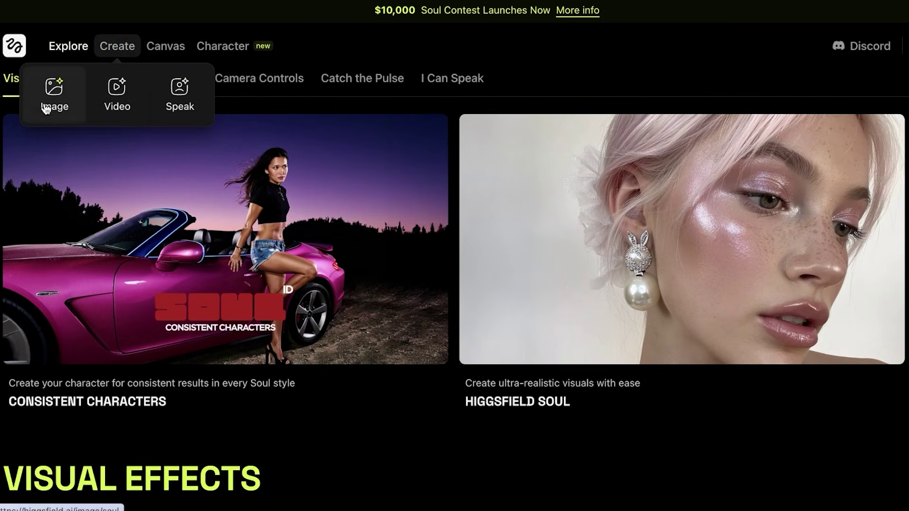
{"action": "left_click", "coordinate": [64, 91]}
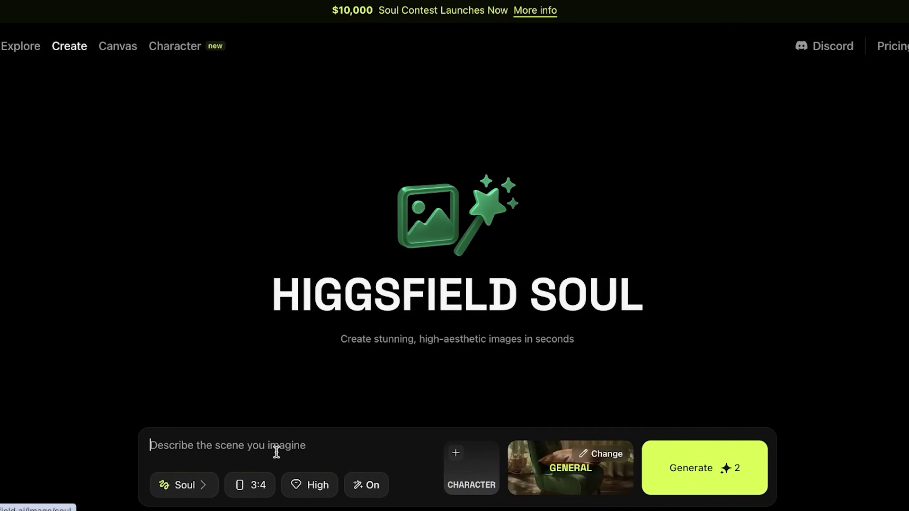
Keep Higgsfield Soul as the model and set the aspect ratio to 16:9.
{"action": "left_click", "coordinate": [323, 456]}
{"action": "left_click", "coordinate": [198, 487]}
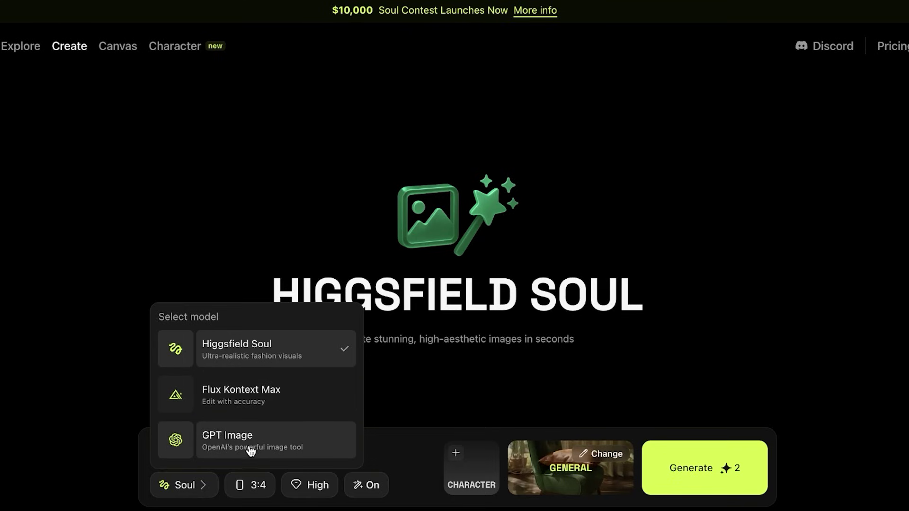
{"action": "left_click", "coordinate": [431, 340]}
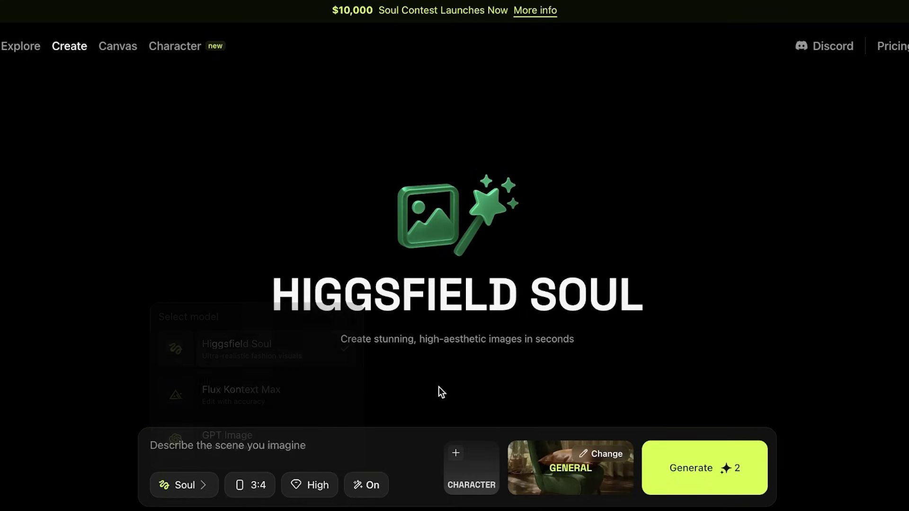
{"action": "left_click", "coordinate": [259, 483]}
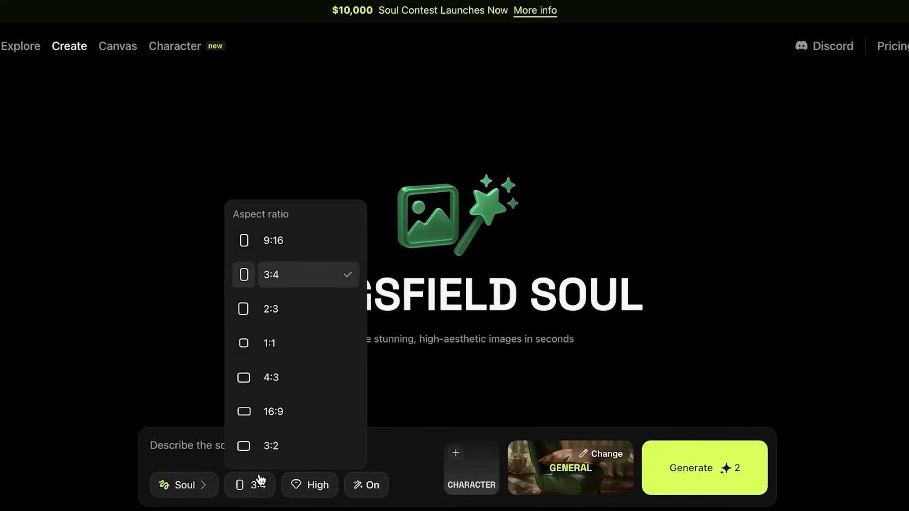
{"action": "left_click", "coordinate": [286, 380]}
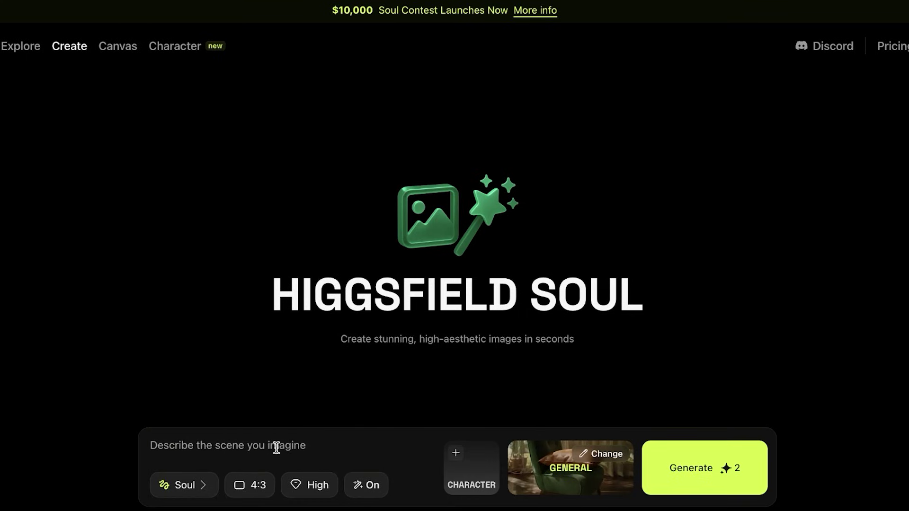
{"action": "left_click", "coordinate": [259, 487]}
{"action": "left_click", "coordinate": [304, 419]}
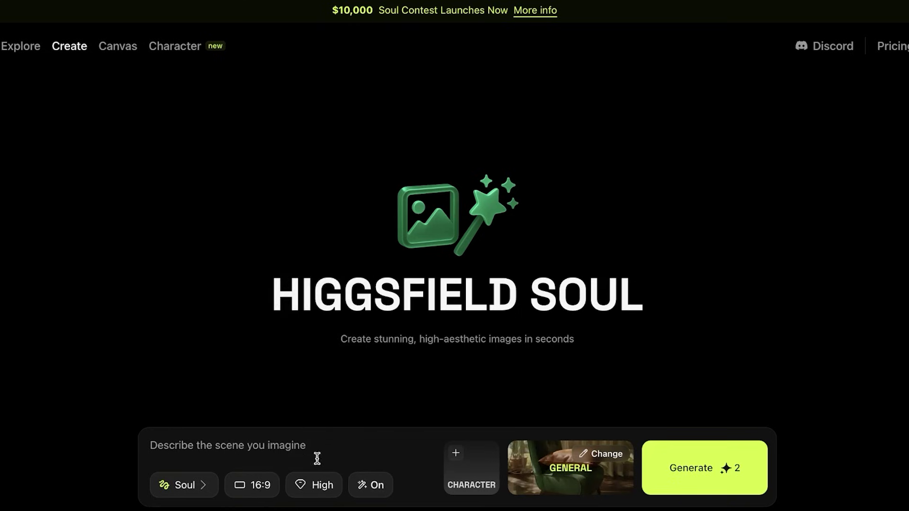
Set Basic quality at one credit and turn prompt enhancement off.
{"action": "left_click", "coordinate": [304, 488]}
{"action": "left_click", "coordinate": [340, 400]}
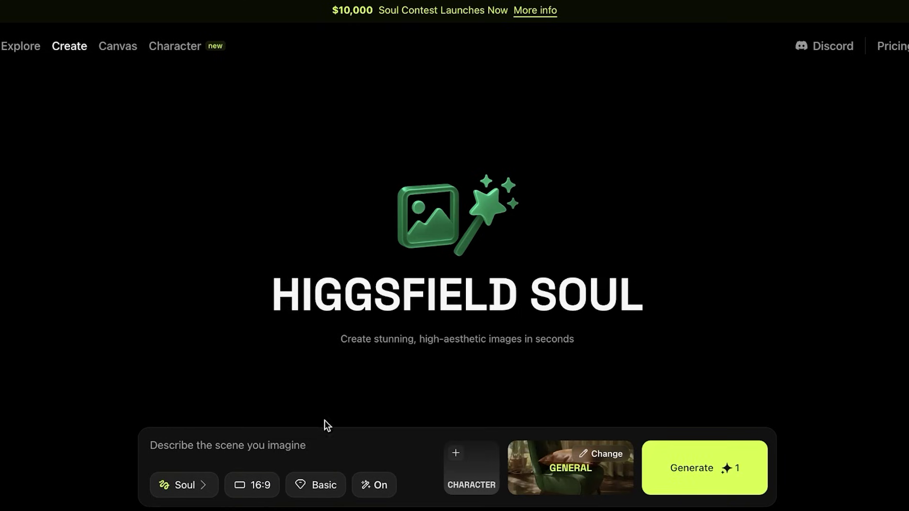
{"action": "left_click", "coordinate": [314, 487]}
{"action": "left_click", "coordinate": [333, 488]}
{"action": "left_click", "coordinate": [374, 486]}
Enter the prompt 'A zoomed in shot of a person pouring wine into a wine gllass'.
{"action": "left_click", "coordinate": [355, 449]}
{"action": "type", "text": "A per"}
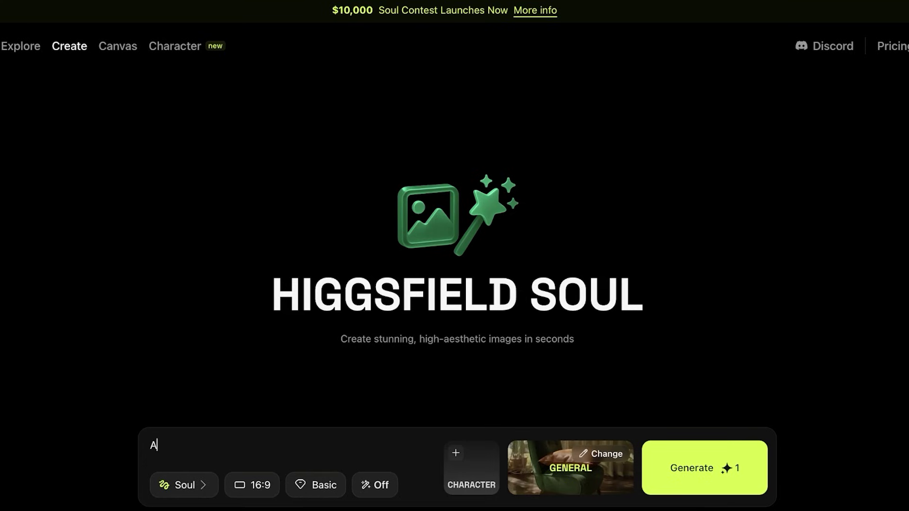
{"action": "key", "text": "BackSpace"}
{"action": "key", "text": "BackSpace"}
{"action": "key", "text": "BackSpace"}
{"action": "type", "text": "zoomed in shot of a"}
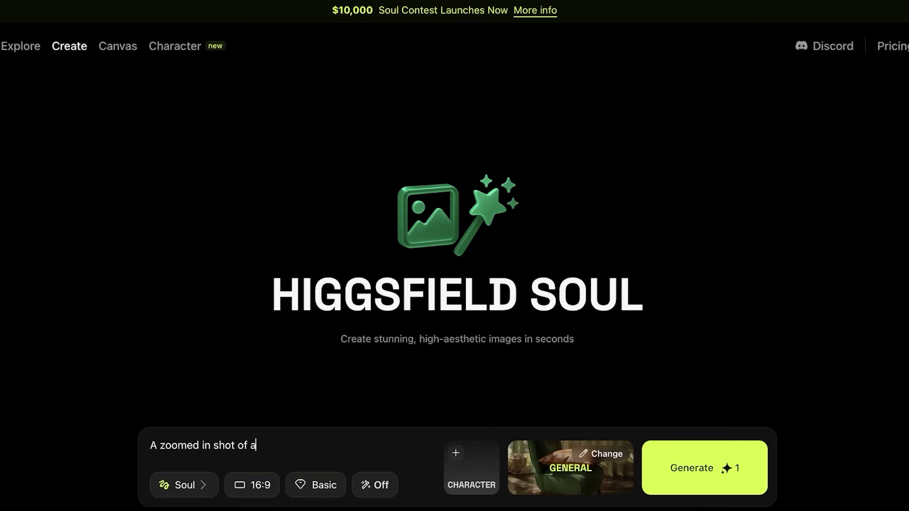
{"action": "type", "text": " person pouring wine into a "}
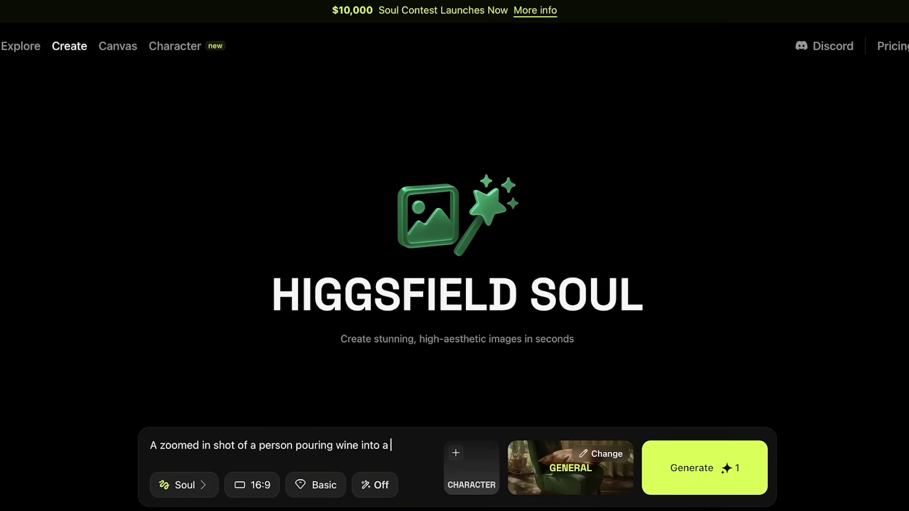
{"action": "type", "text": "wine gllass"}
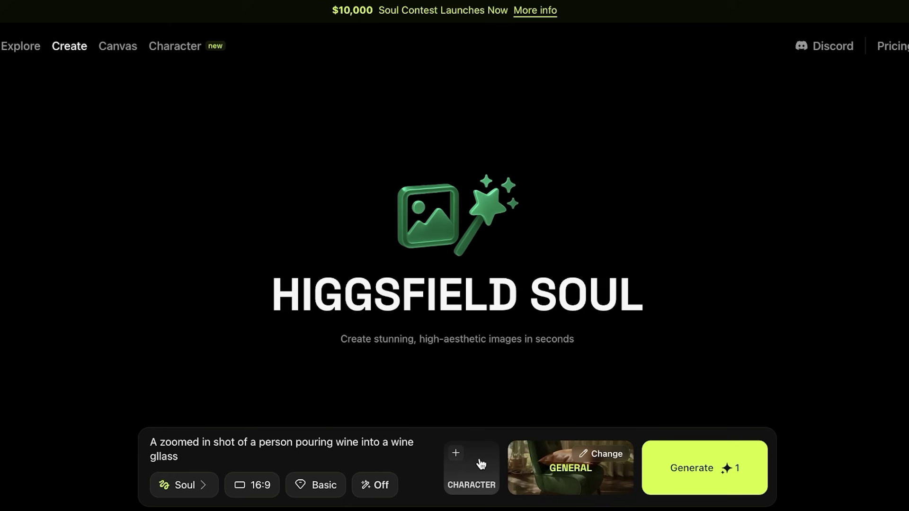
{"action": "left_click", "coordinate": [590, 454]}
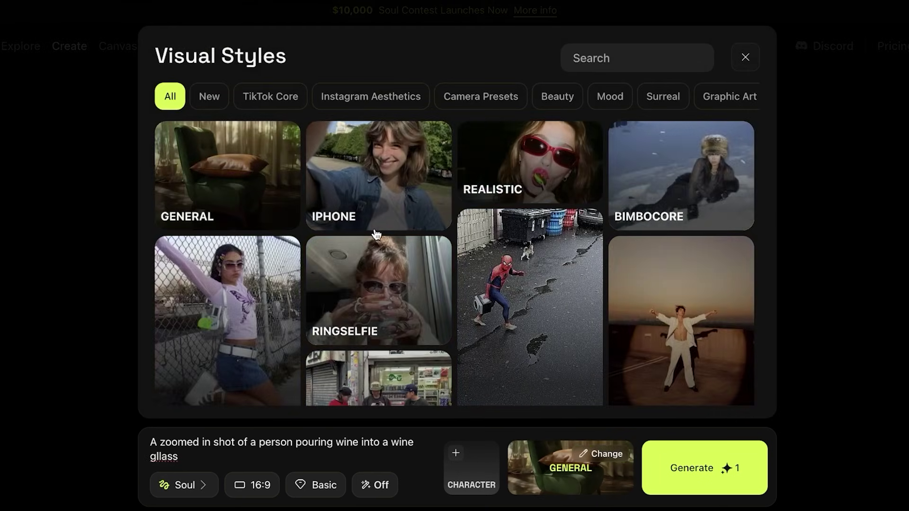
Browse New, Instagram Aesthetics, Camera Presets, Graphic Art, Beauty and All styles, keeping General.
{"action": "left_click", "coordinate": [210, 104]}
{"action": "left_click", "coordinate": [367, 100]}
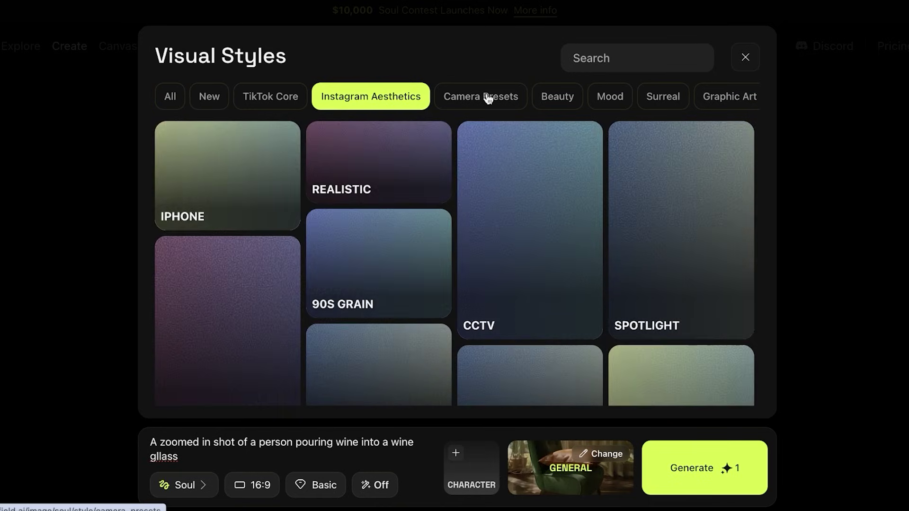
{"action": "left_click", "coordinate": [487, 98]}
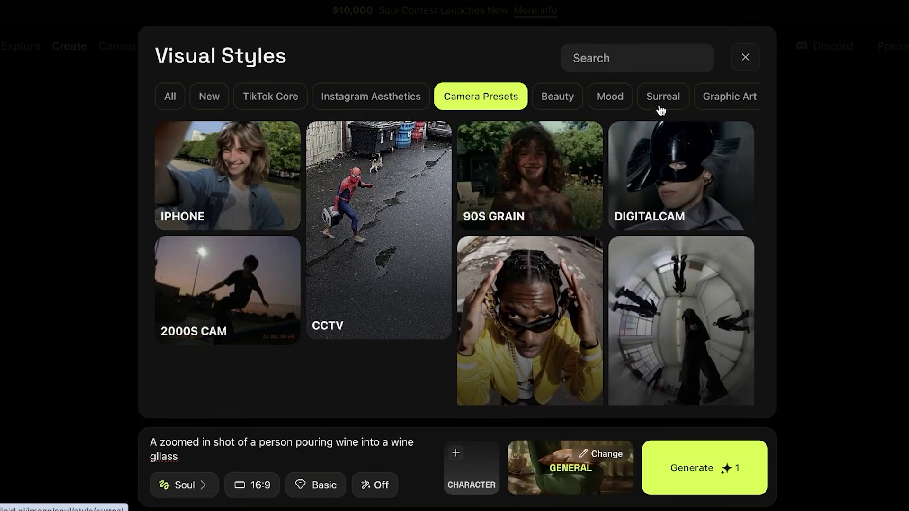
{"action": "left_click", "coordinate": [713, 101]}
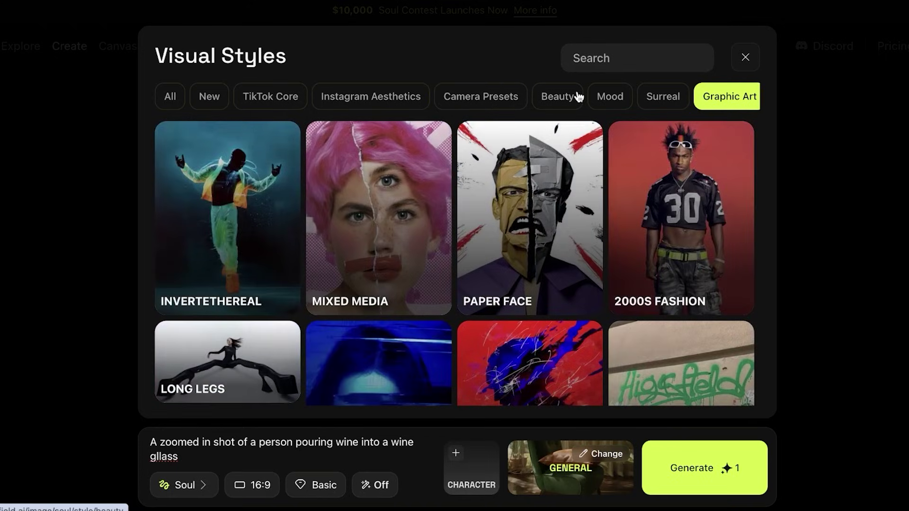
{"action": "left_click", "coordinate": [578, 98]}
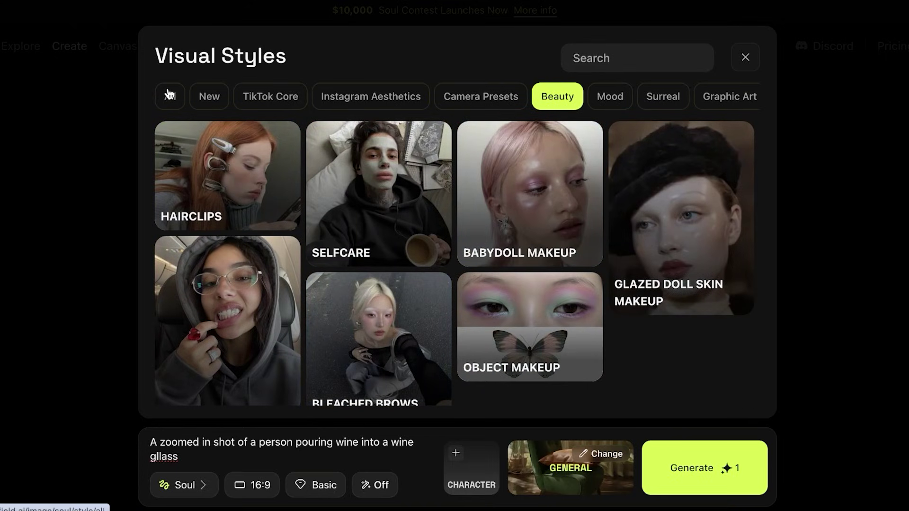
{"action": "left_click", "coordinate": [169, 95]}
{"action": "left_click", "coordinate": [202, 183]}
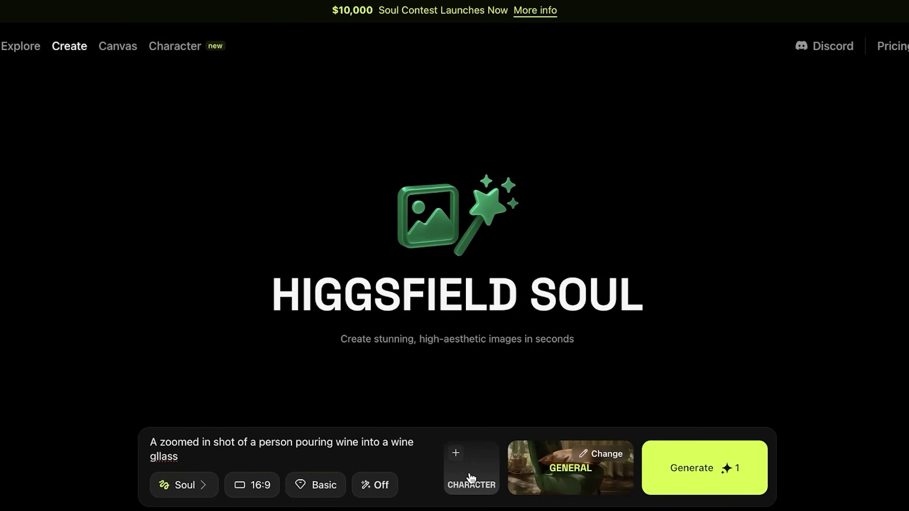
Check the empty Characters list and close it.
{"action": "left_click", "coordinate": [458, 456]}
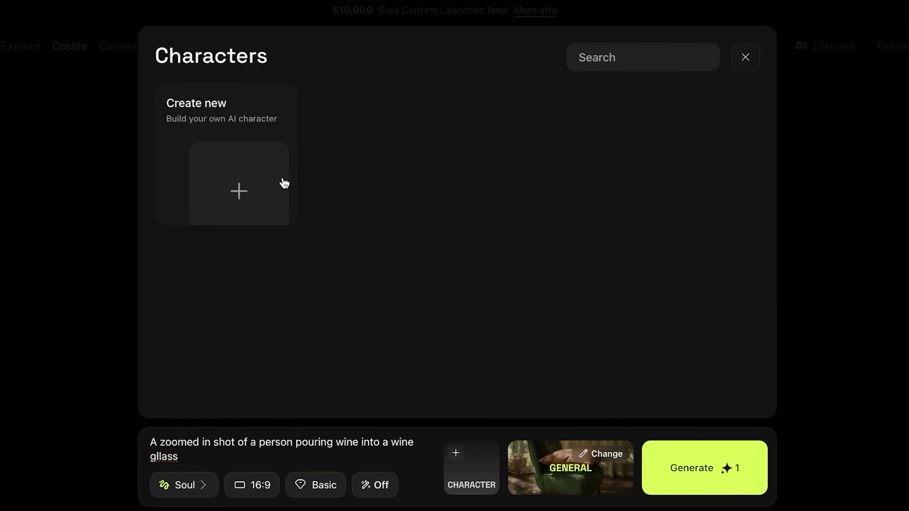
{"action": "left_click", "coordinate": [754, 66]}
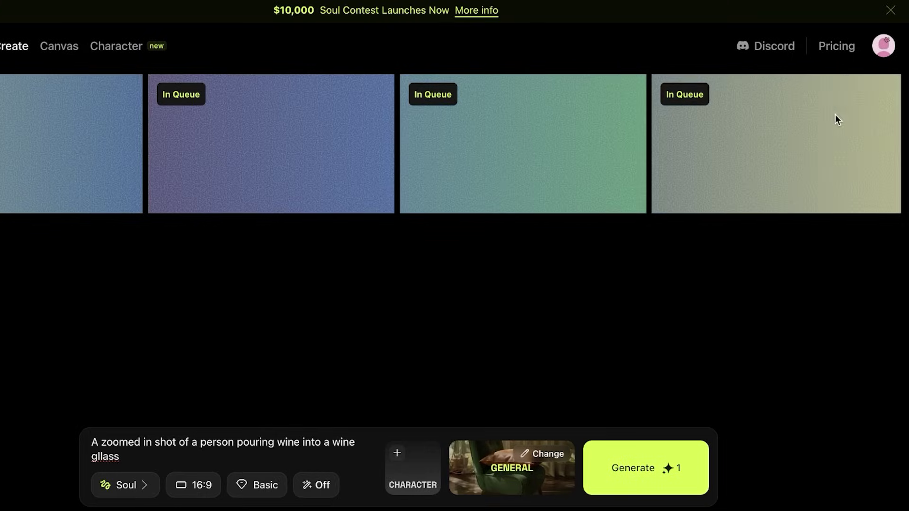
Visit the account profile, then bring up the image model list.
{"action": "left_click", "coordinate": [888, 39]}
{"action": "left_click", "coordinate": [888, 39]}
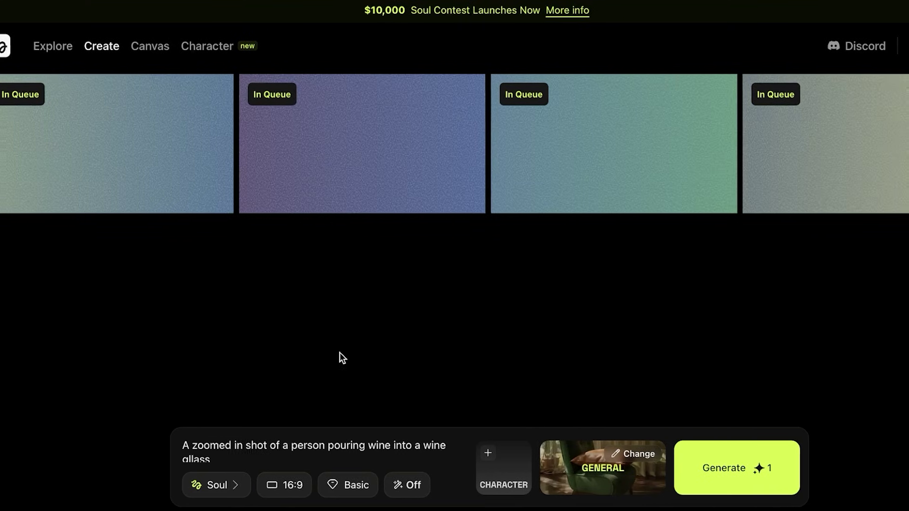
{"action": "left_click", "coordinate": [222, 492]}
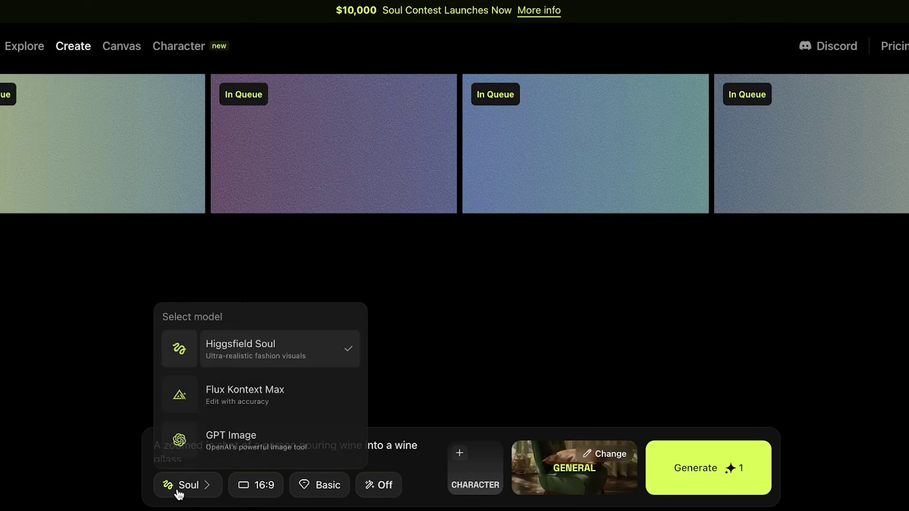
Generate the wine-pouring image with GPT Image at 1:1, Mid quality, 2 credits.
{"action": "left_click", "coordinate": [218, 433]}
{"action": "left_click", "coordinate": [705, 469]}
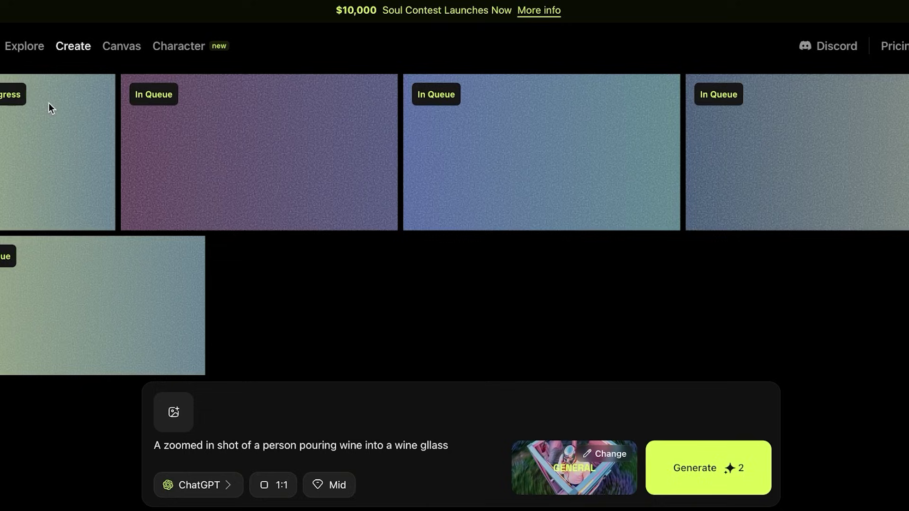
{"action": "left_click", "coordinate": [237, 485]}
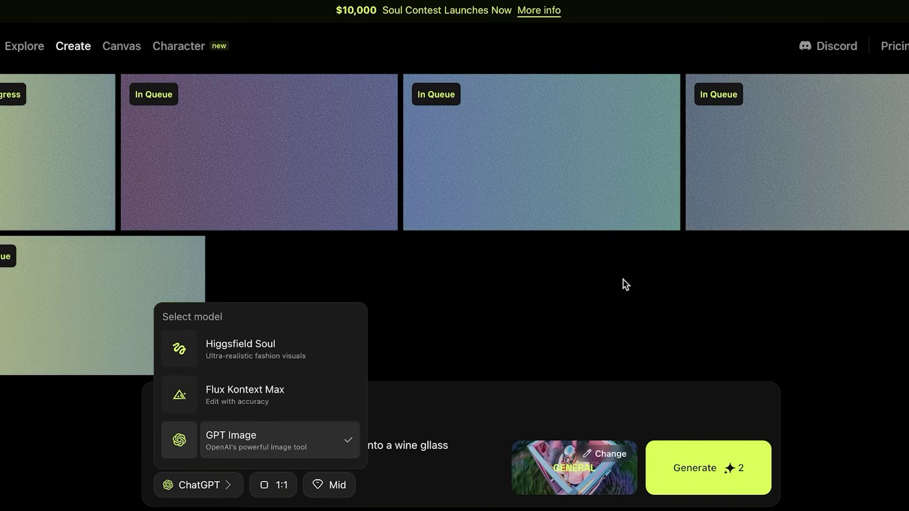
{"action": "left_click", "coordinate": [625, 280]}
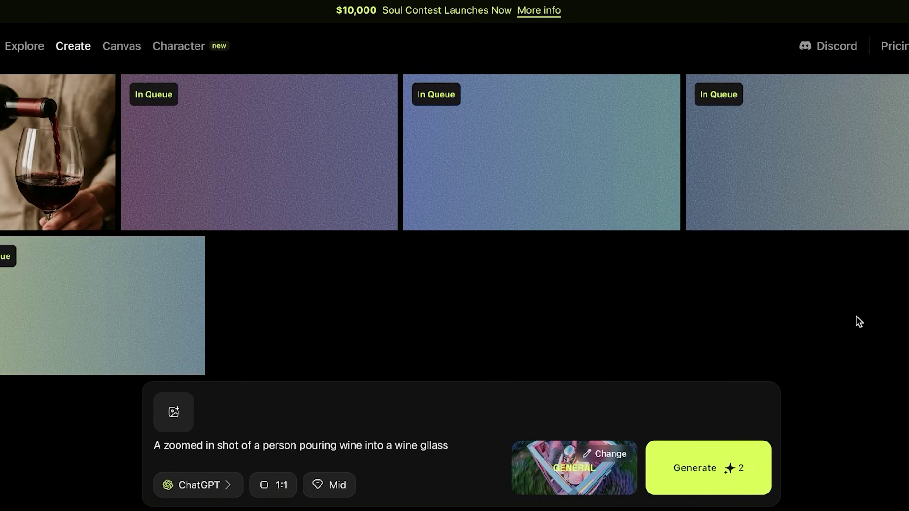
Download the finished GPT Image wine render and view it enlarged twice.
{"action": "mouse_move", "coordinate": [40, 173]}
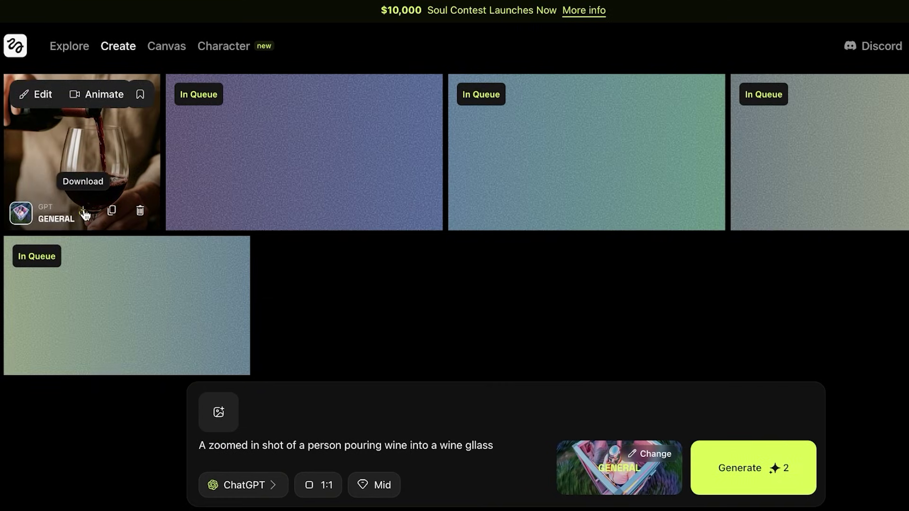
{"action": "left_click", "coordinate": [94, 214]}
{"action": "left_click", "coordinate": [37, 140]}
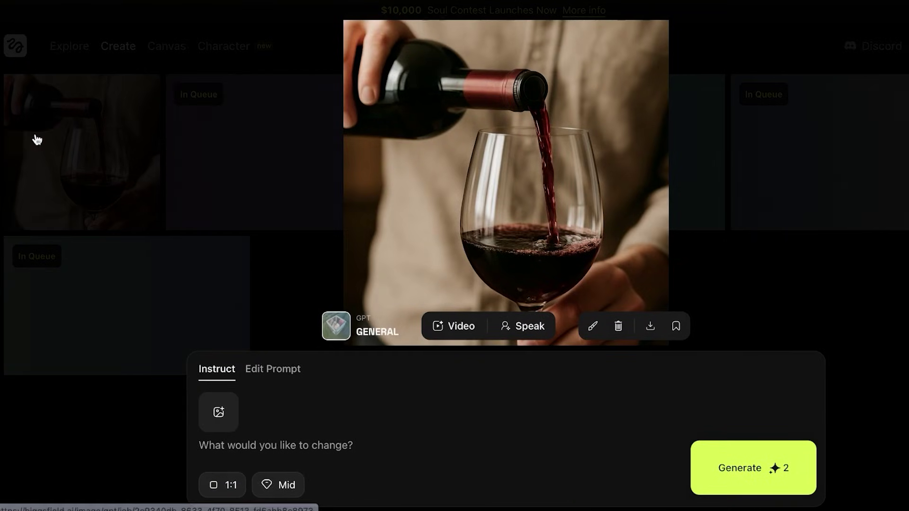
{"action": "left_click", "coordinate": [845, 194]}
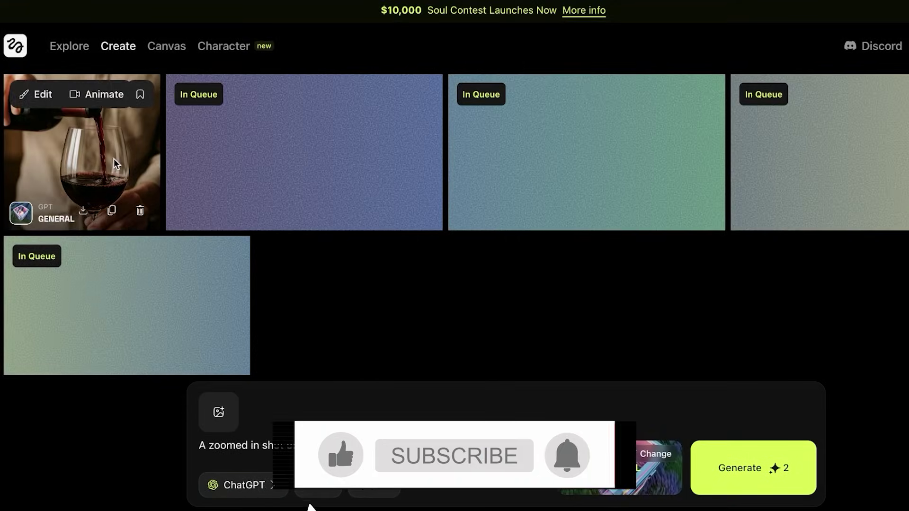
{"action": "left_click", "coordinate": [82, 151]}
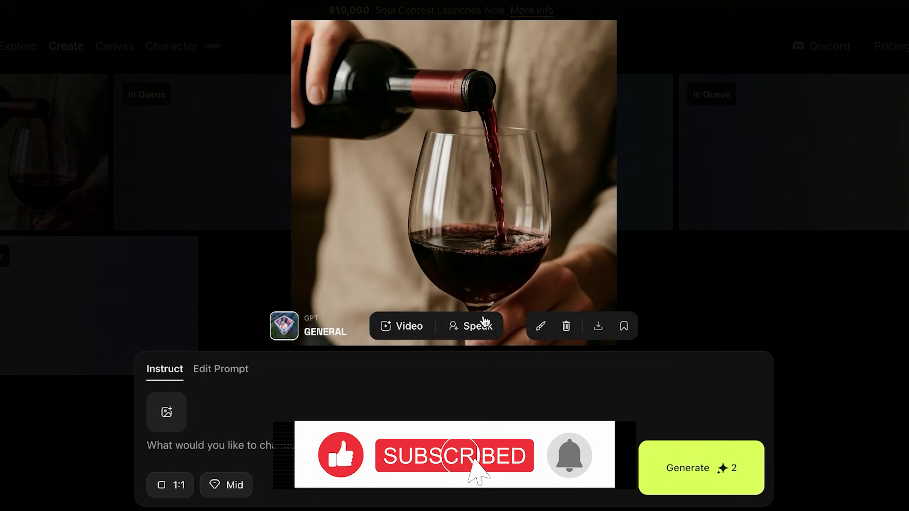
{"action": "left_click", "coordinate": [712, 238]}
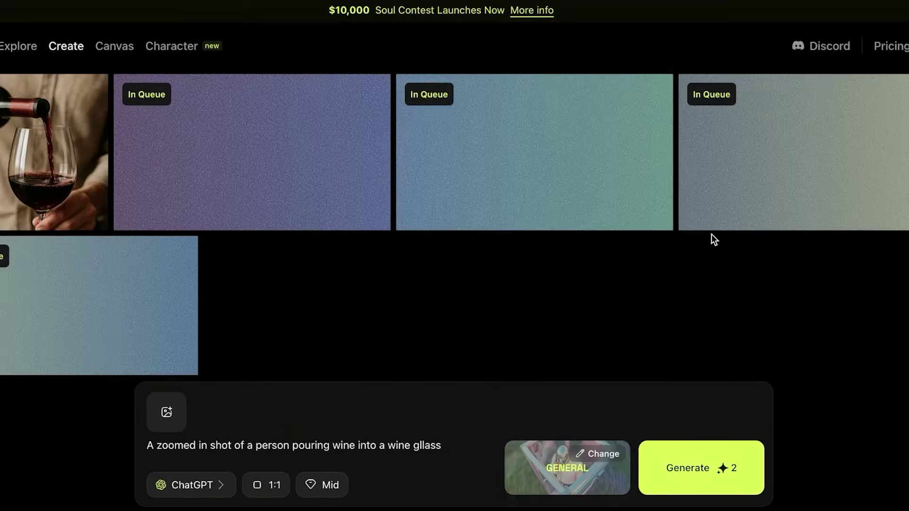
On the video page, remove the start-frame image and show all motion effects.
{"action": "mouse_move", "coordinate": [101, 122]}
{"action": "mouse_move", "coordinate": [123, 53]}
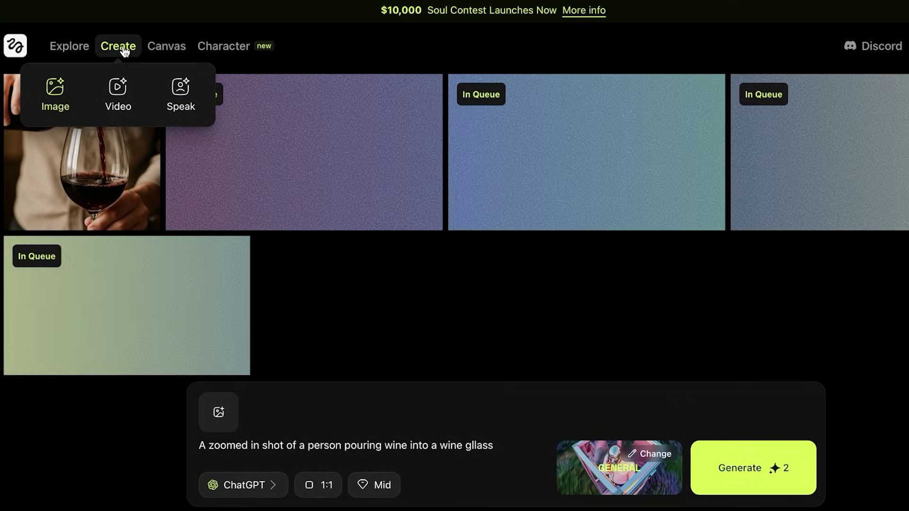
{"action": "left_click", "coordinate": [119, 85]}
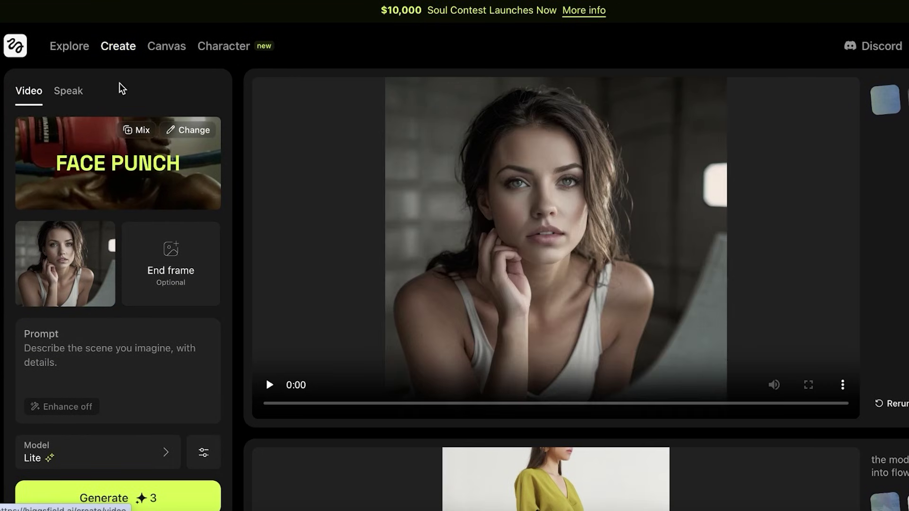
{"action": "left_click", "coordinate": [117, 220]}
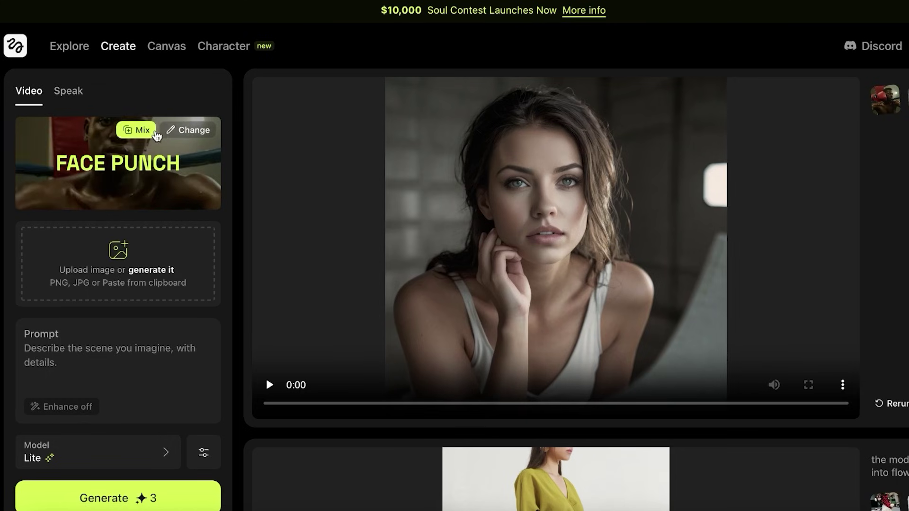
{"action": "left_click", "coordinate": [174, 136]}
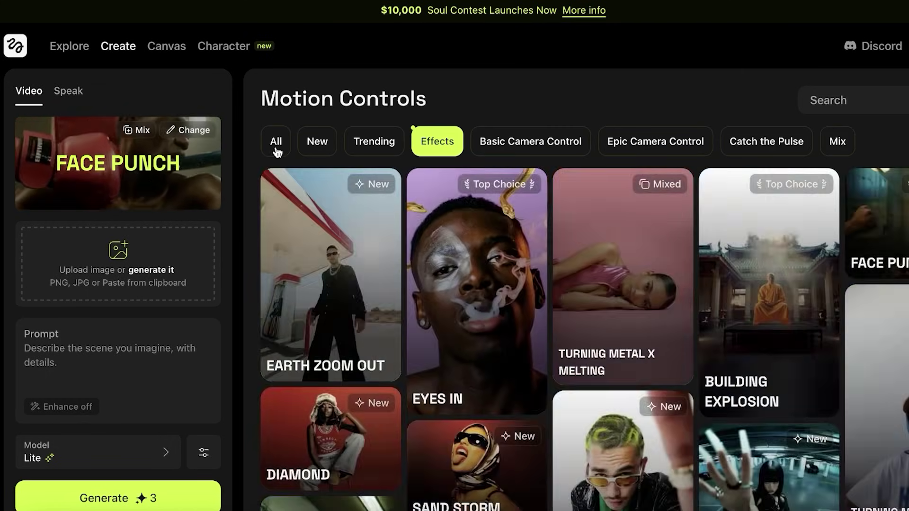
{"action": "left_click", "coordinate": [277, 144]}
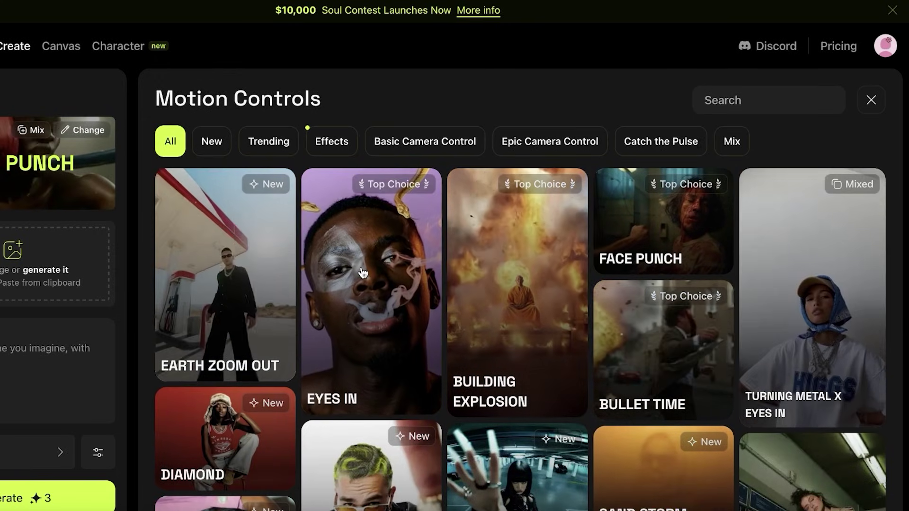
Browse the Mix, Catch the Pulse, Epic/Basic Camera Control and Effects motion categories.
{"action": "scroll", "coordinate": [497, 237], "scroll_direction": "down", "scroll_amount": 4}
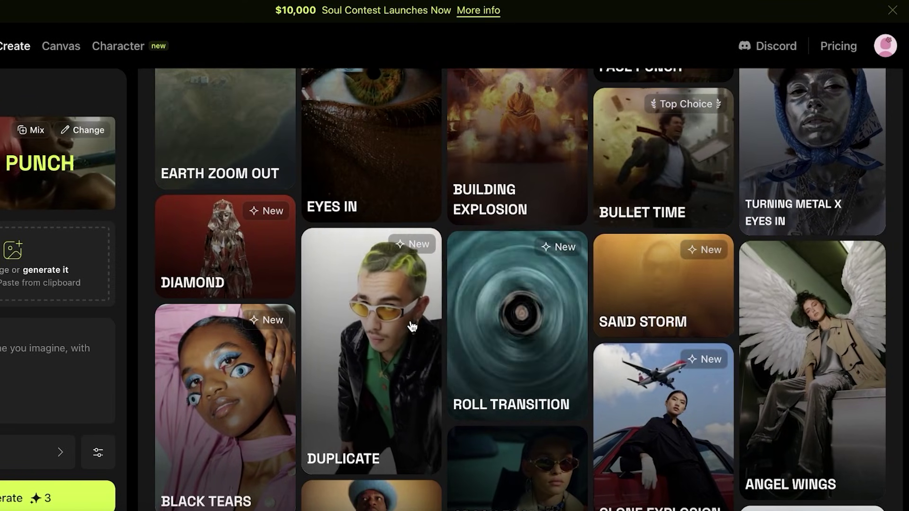
{"action": "scroll", "coordinate": [412, 327], "scroll_direction": "down", "scroll_amount": 10}
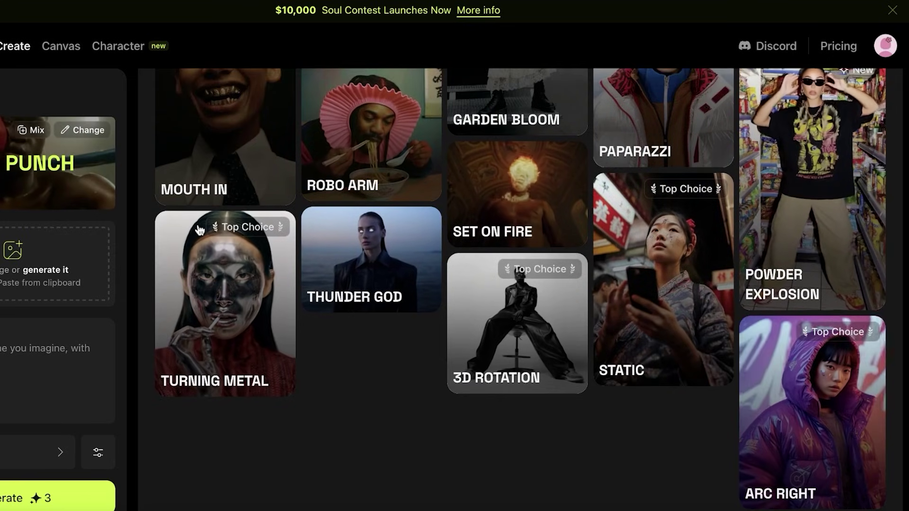
{"action": "scroll", "coordinate": [271, 220], "scroll_direction": "up", "scroll_amount": 15}
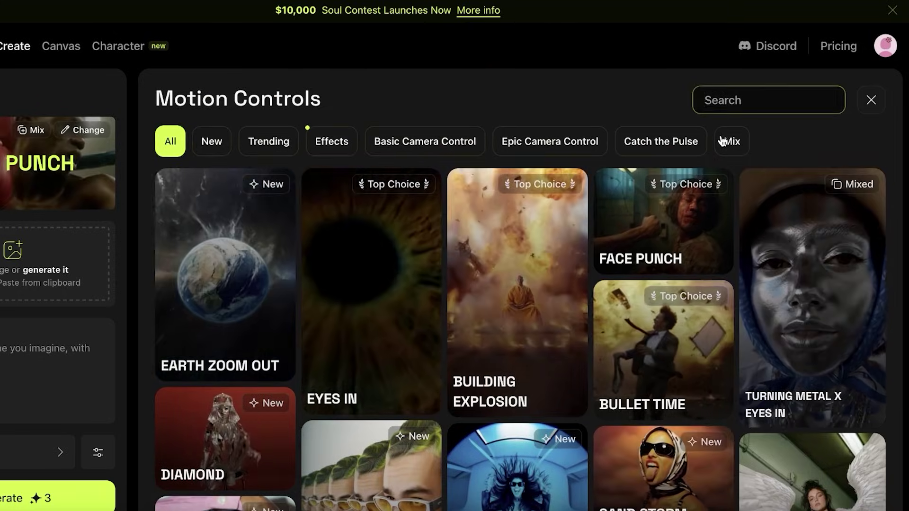
{"action": "left_click", "coordinate": [722, 141]}
{"action": "left_click", "coordinate": [687, 142]}
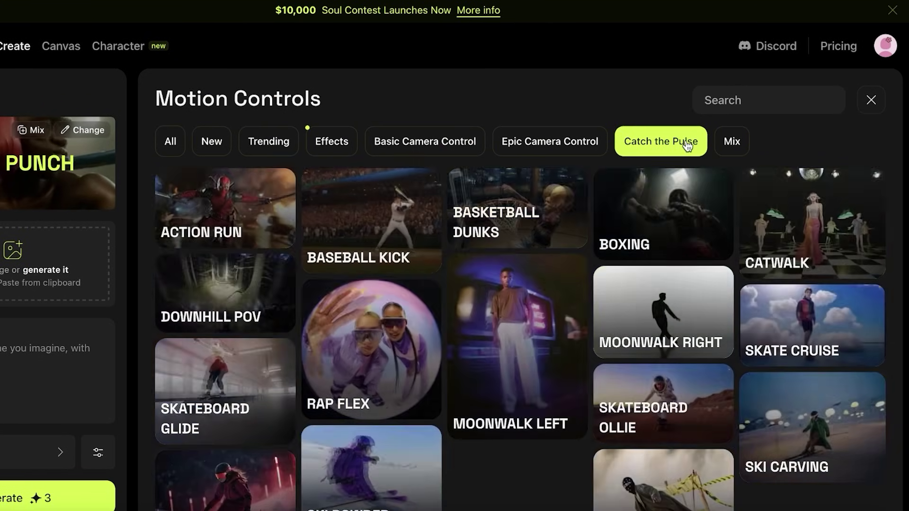
{"action": "left_click", "coordinate": [549, 144]}
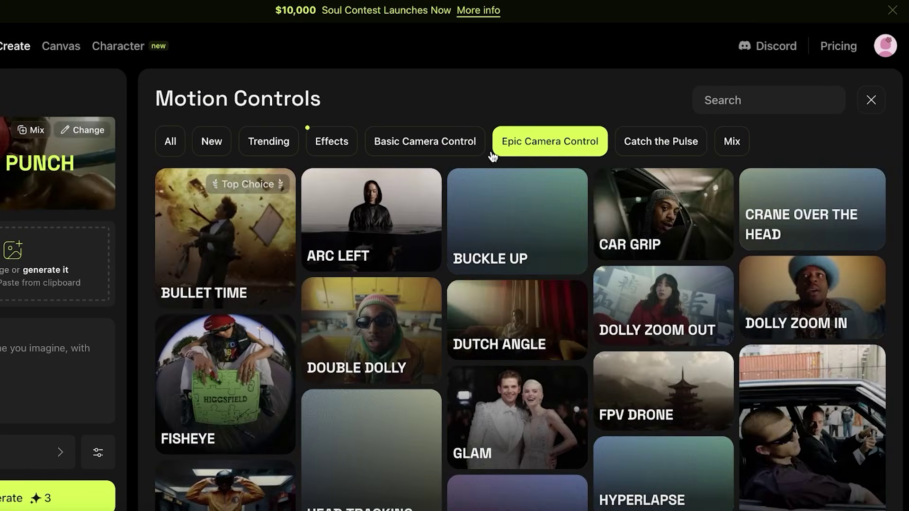
{"action": "left_click", "coordinate": [442, 150]}
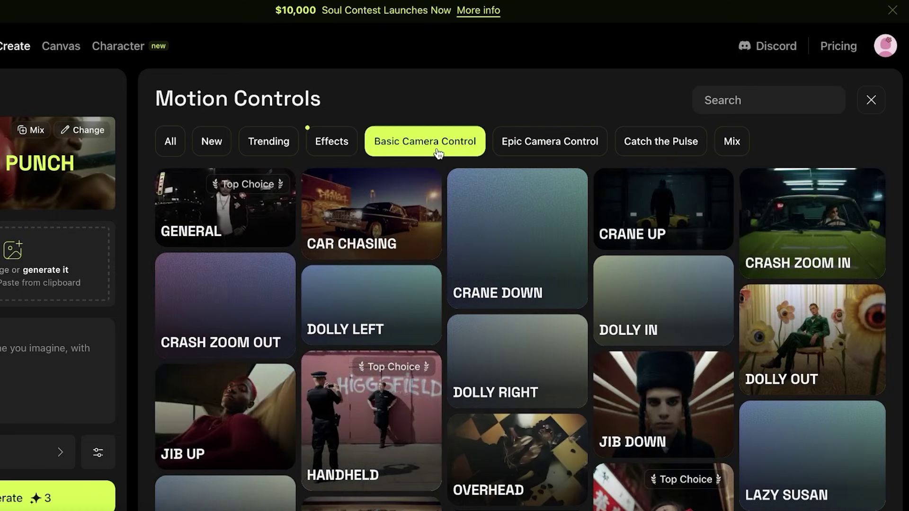
{"action": "left_click", "coordinate": [340, 146]}
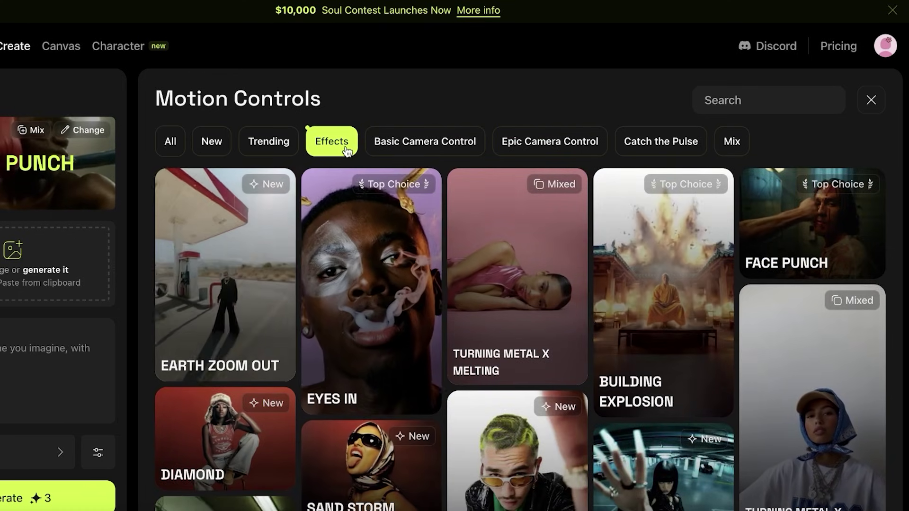
Scroll the Effects presets, then focus the effect search box.
{"action": "scroll", "coordinate": [791, 297], "scroll_direction": "down", "scroll_amount": 10}
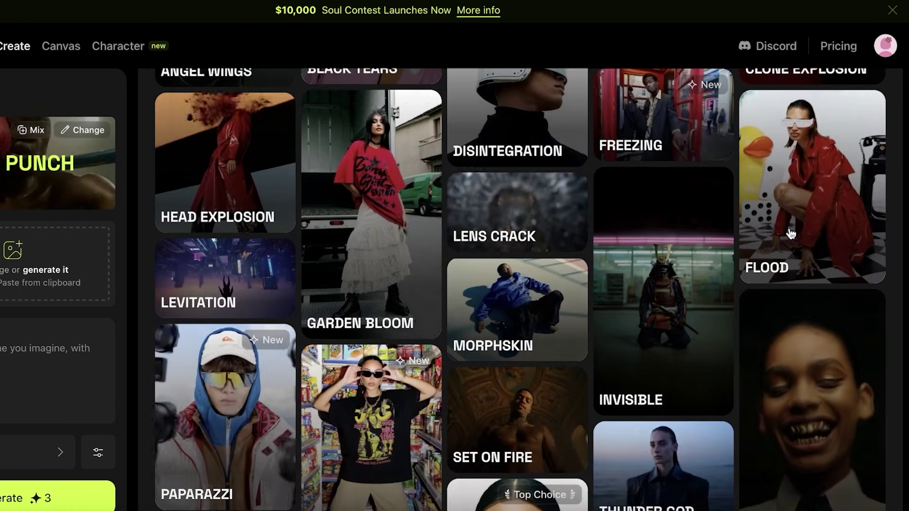
{"action": "scroll", "coordinate": [791, 233], "scroll_direction": "down", "scroll_amount": 3}
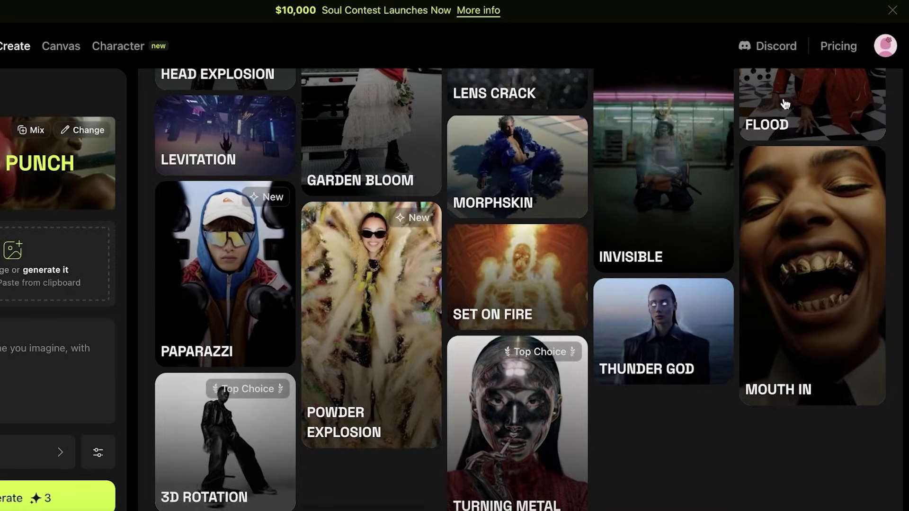
{"action": "scroll", "coordinate": [781, 116], "scroll_direction": "up", "scroll_amount": 13}
{"action": "left_click", "coordinate": [772, 97]}
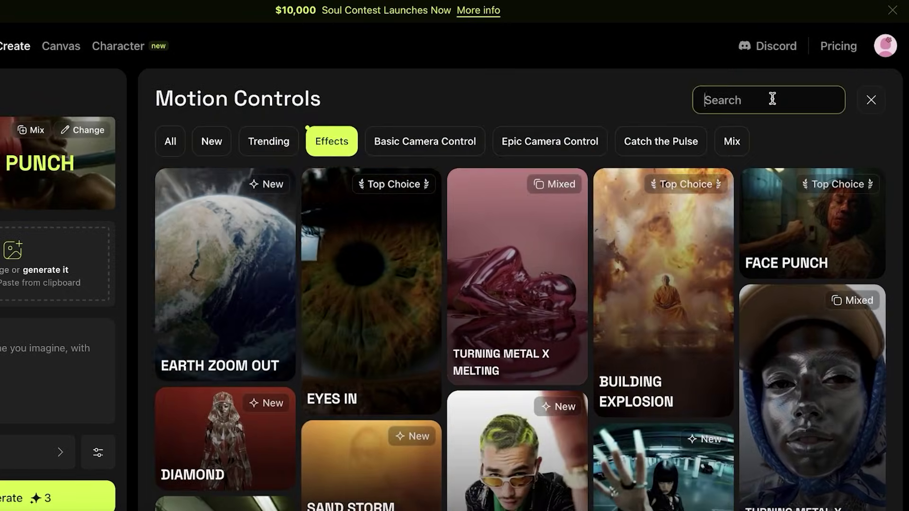
Search the motion effects for 'spill', then close the effects gallery.
{"action": "type", "text": "spill"}
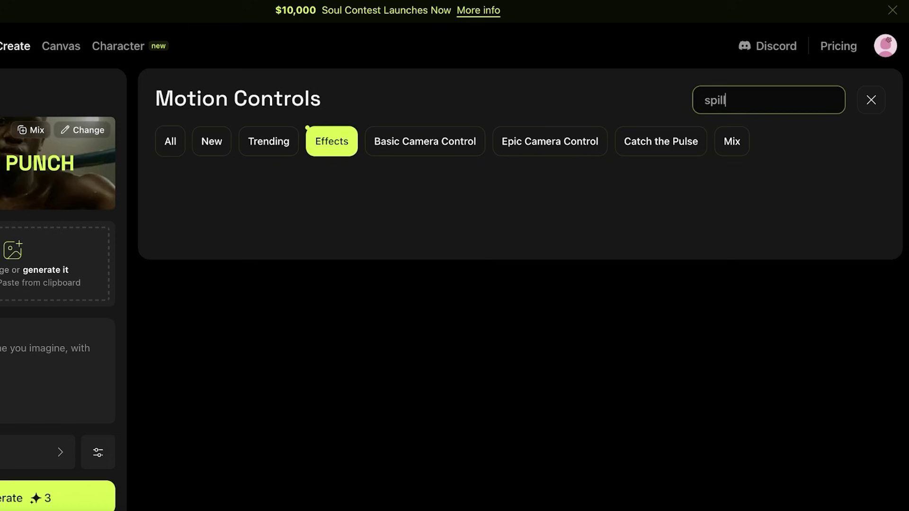
{"action": "key", "text": "ctrl+a"}
{"action": "key", "text": "BackSpace"}
{"action": "left_click", "coordinate": [798, 98]}
{"action": "type", "text": "sp"}
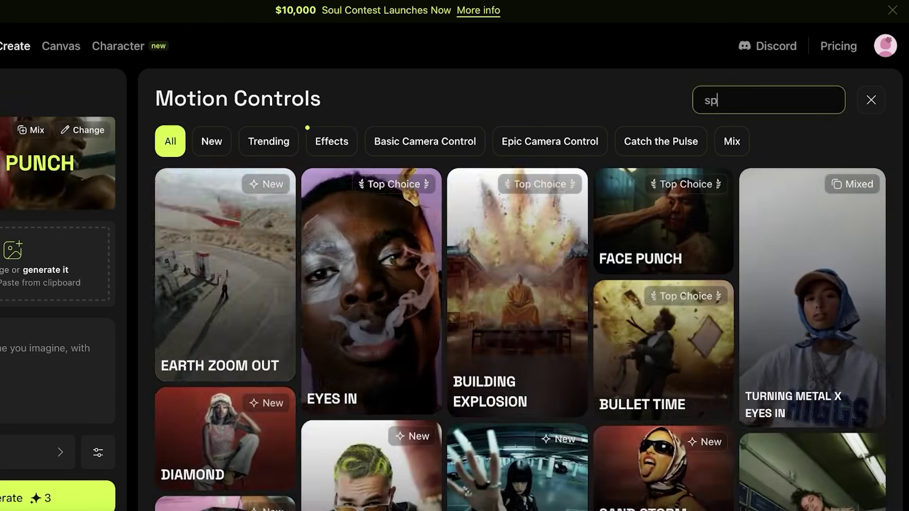
{"action": "type", "text": "ill"}
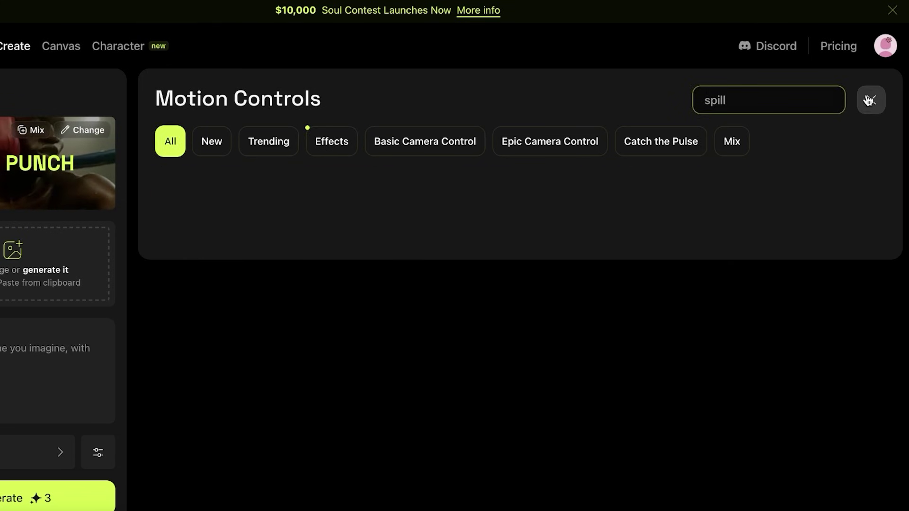
{"action": "left_click", "coordinate": [870, 100]}
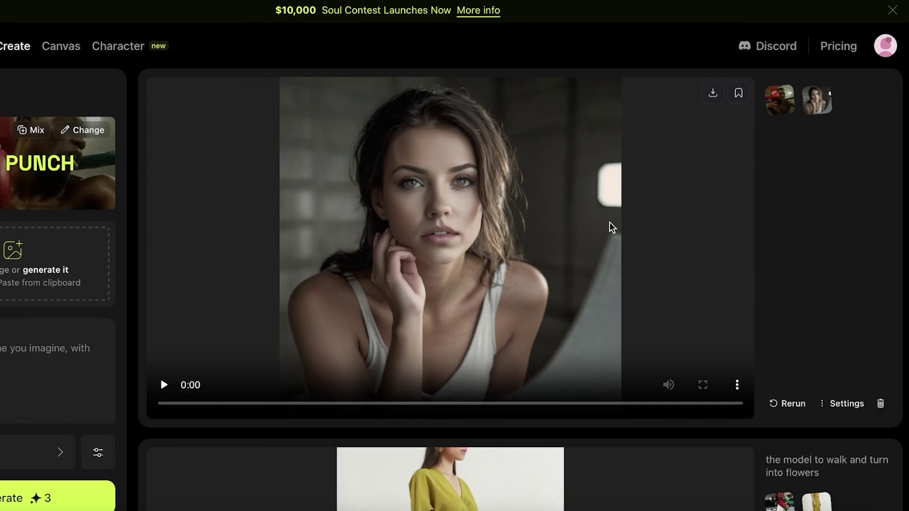
Load more effects in the motion gallery and choose the Melting effect.
{"action": "left_click", "coordinate": [83, 130]}
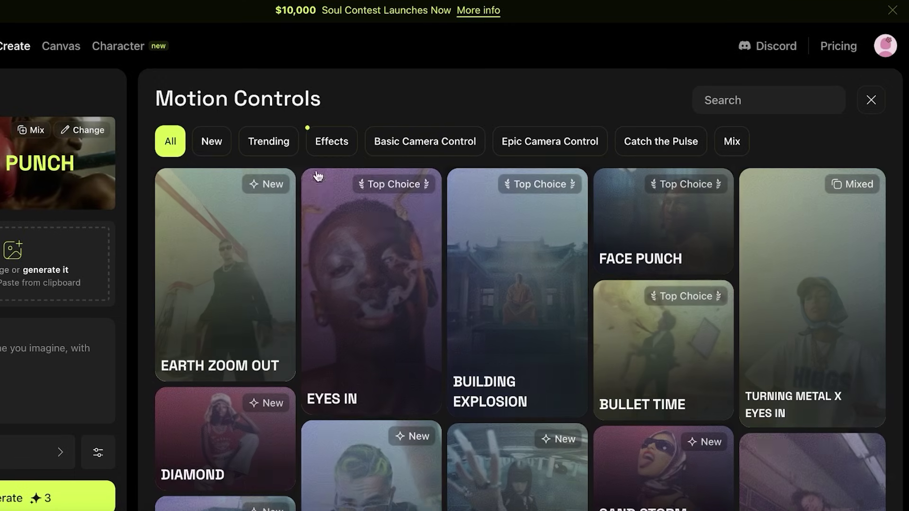
{"action": "scroll", "coordinate": [452, 286], "scroll_direction": "down", "scroll_amount": 5}
{"action": "scroll", "coordinate": [451, 286], "scroll_direction": "down", "scroll_amount": 5}
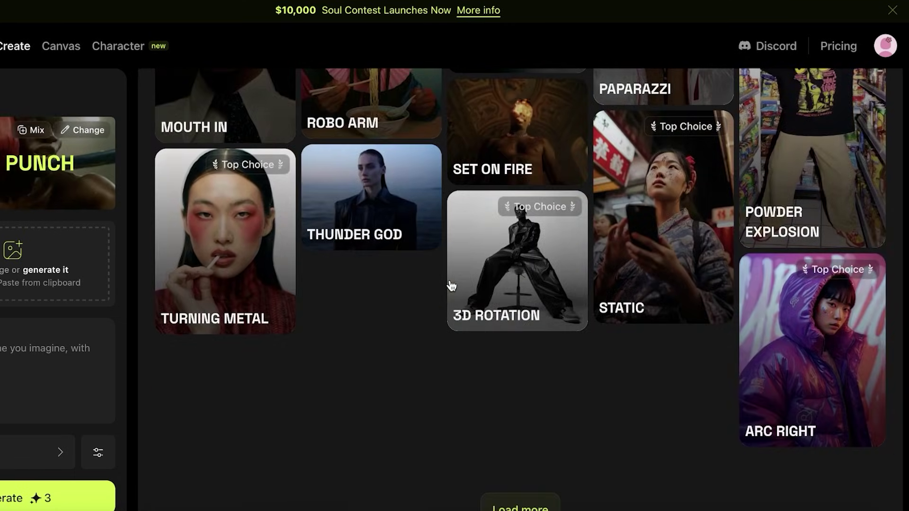
{"action": "left_click", "coordinate": [534, 503]}
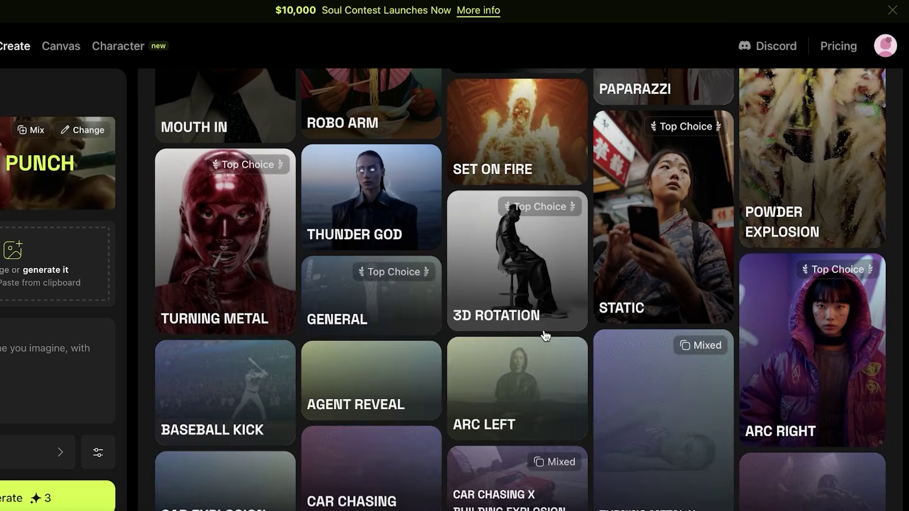
{"action": "scroll", "coordinate": [554, 322], "scroll_direction": "down", "scroll_amount": 4}
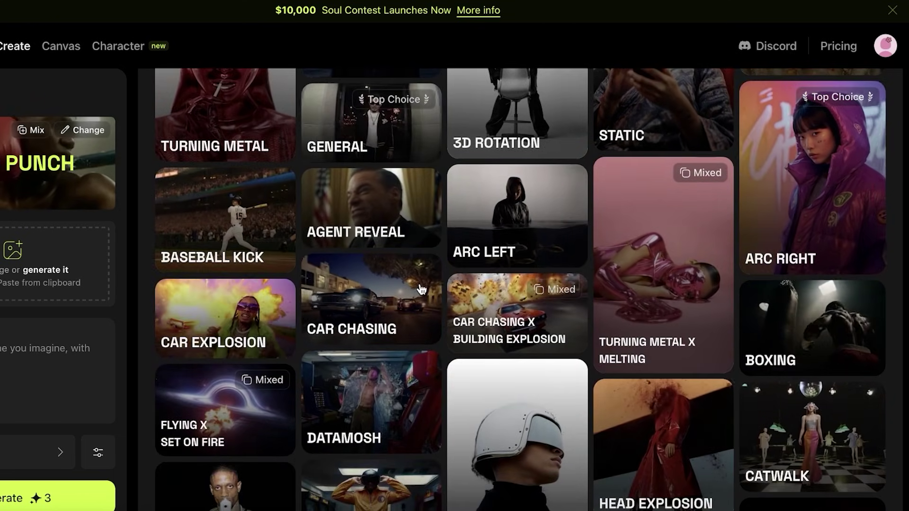
{"action": "scroll", "coordinate": [417, 284], "scroll_direction": "down", "scroll_amount": 4}
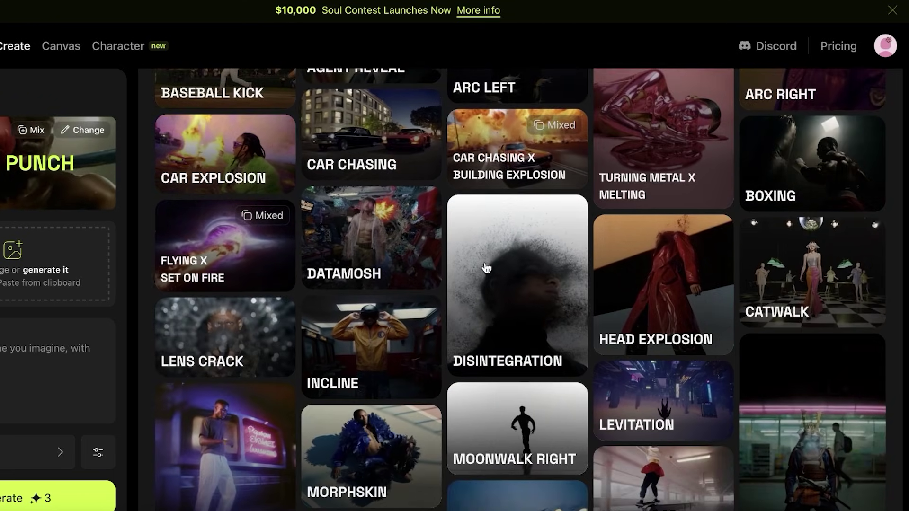
{"action": "scroll", "coordinate": [487, 268], "scroll_direction": "down", "scroll_amount": 3}
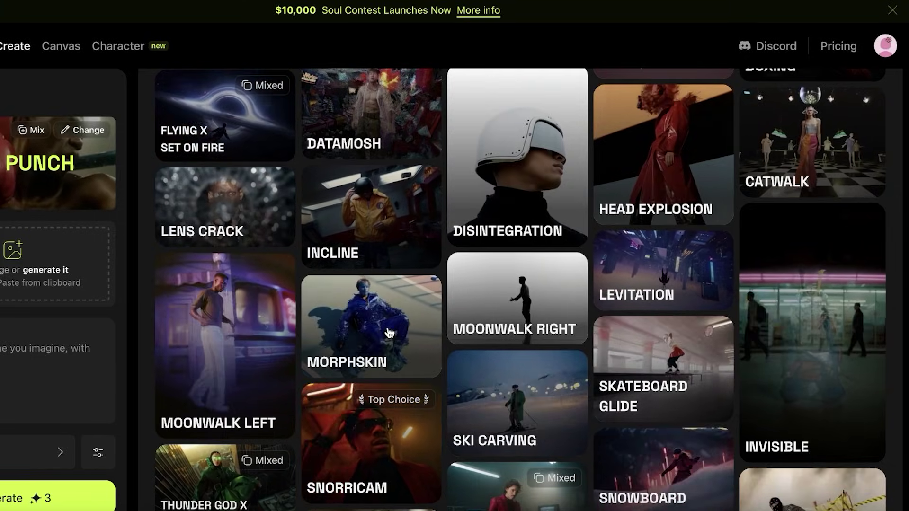
{"action": "scroll", "coordinate": [450, 286], "scroll_direction": "down", "scroll_amount": 8}
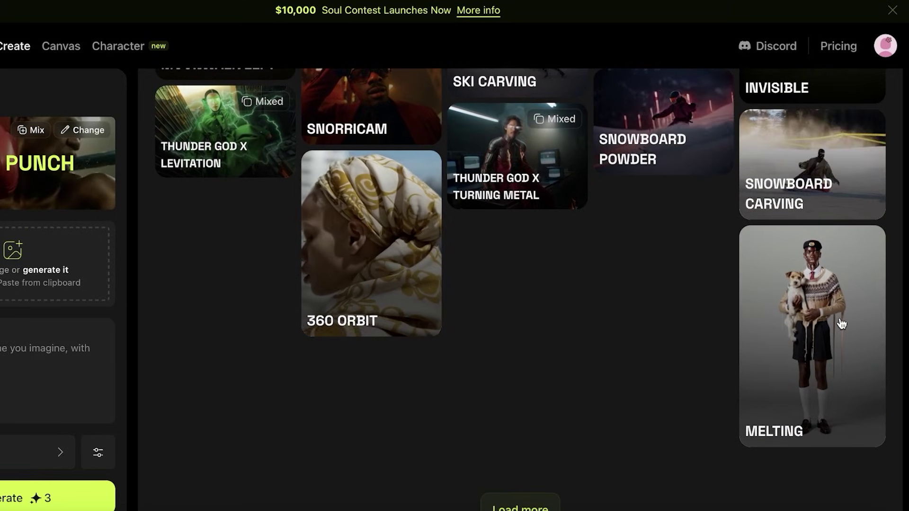
{"action": "scroll", "coordinate": [842, 324], "scroll_direction": "up", "scroll_amount": 4}
{"action": "scroll", "coordinate": [838, 324], "scroll_direction": "down", "scroll_amount": 4}
{"action": "left_click", "coordinate": [819, 268]}
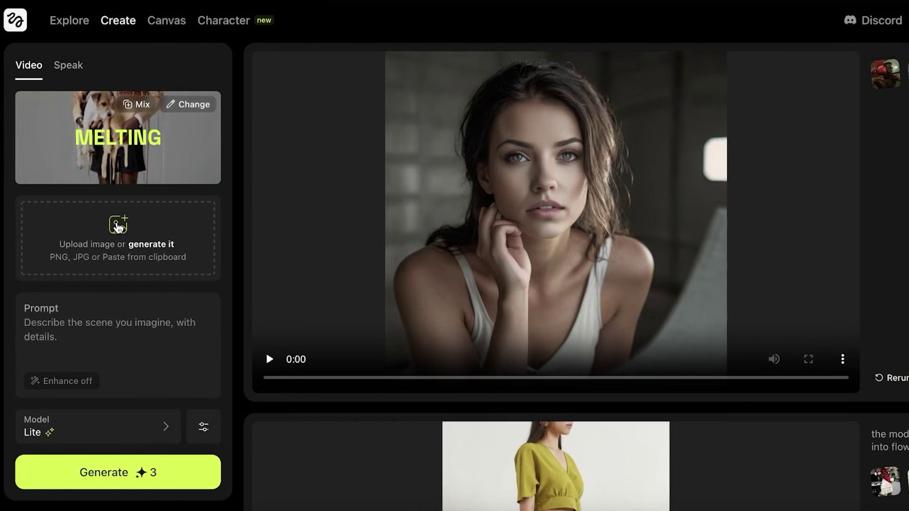
Upload the wine-pouring JPEG from the Downloads folder as the start frame.
{"action": "left_click", "coordinate": [118, 227]}
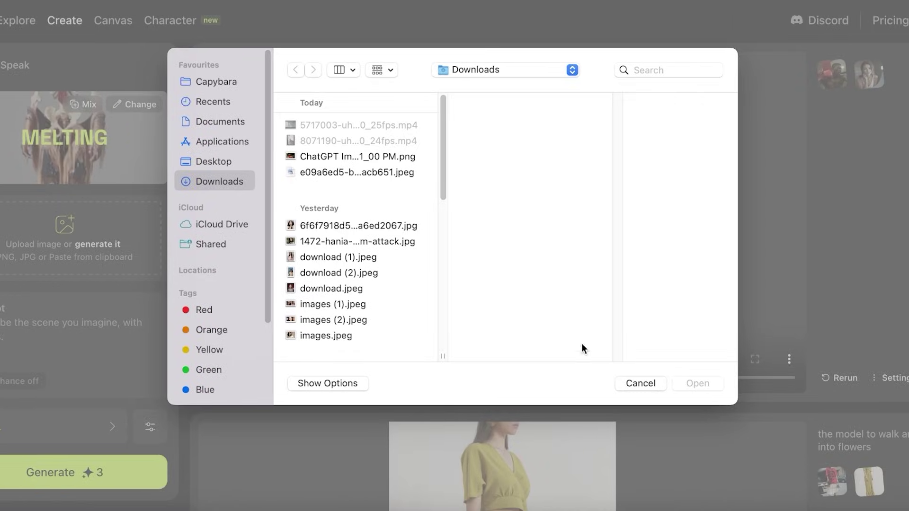
{"action": "left_click", "coordinate": [318, 157]}
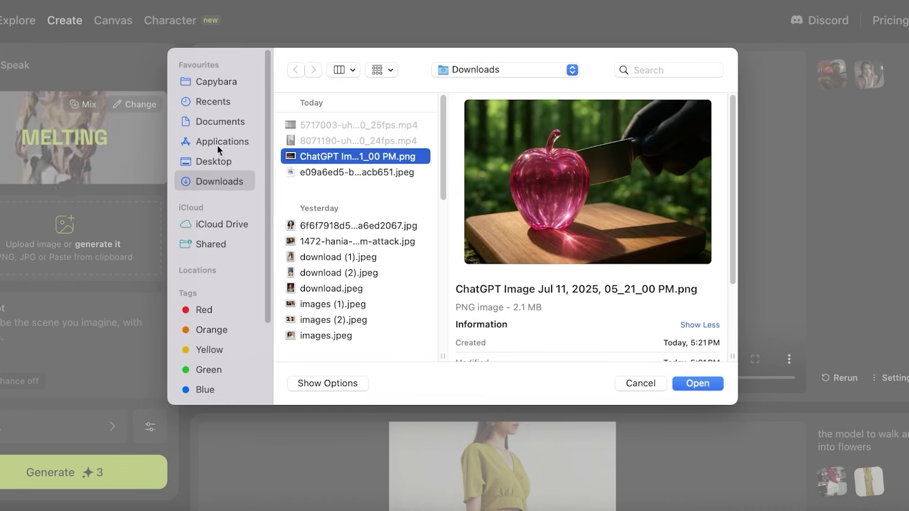
{"action": "left_click", "coordinate": [211, 161]}
{"action": "left_click", "coordinate": [205, 178]}
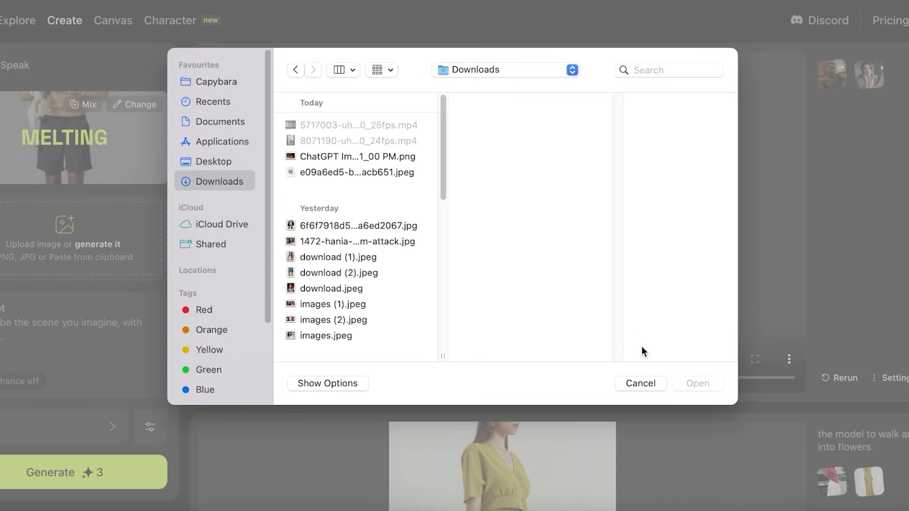
{"action": "left_click", "coordinate": [362, 167]}
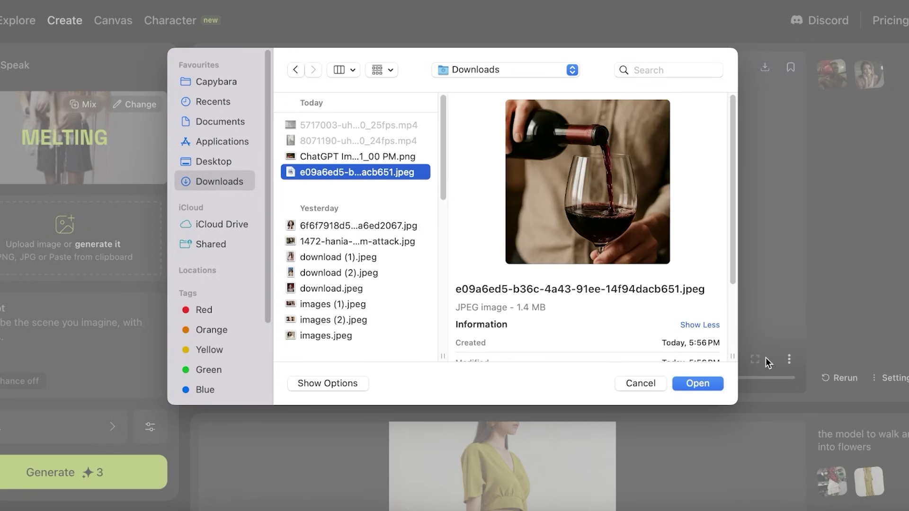
{"action": "left_click", "coordinate": [696, 384]}
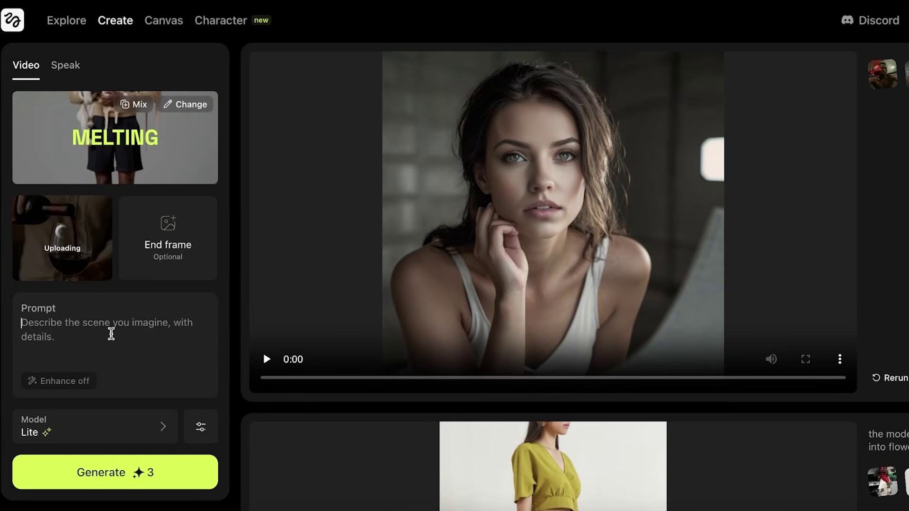
Write the prompt 'the glass melts as the wine enter the glass' and enable Enhance.
{"action": "left_click", "coordinate": [97, 361]}
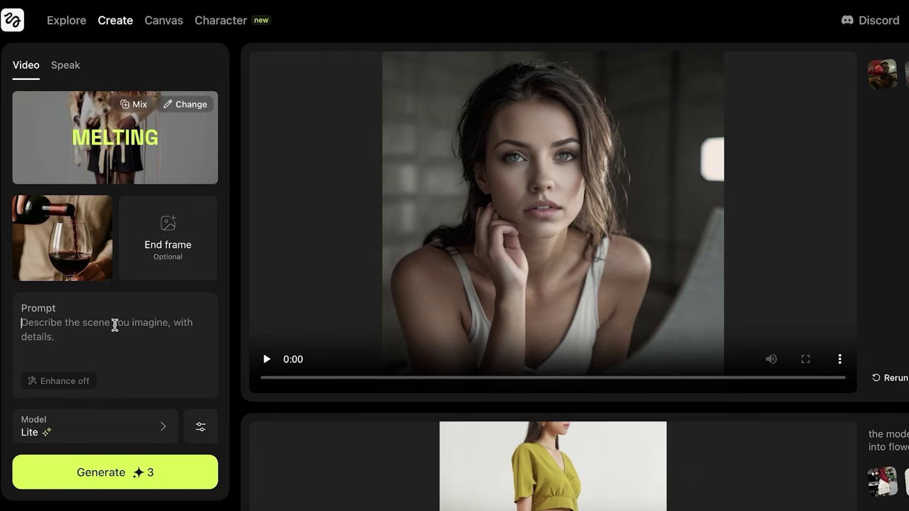
{"action": "type", "text": "the glass melt"}
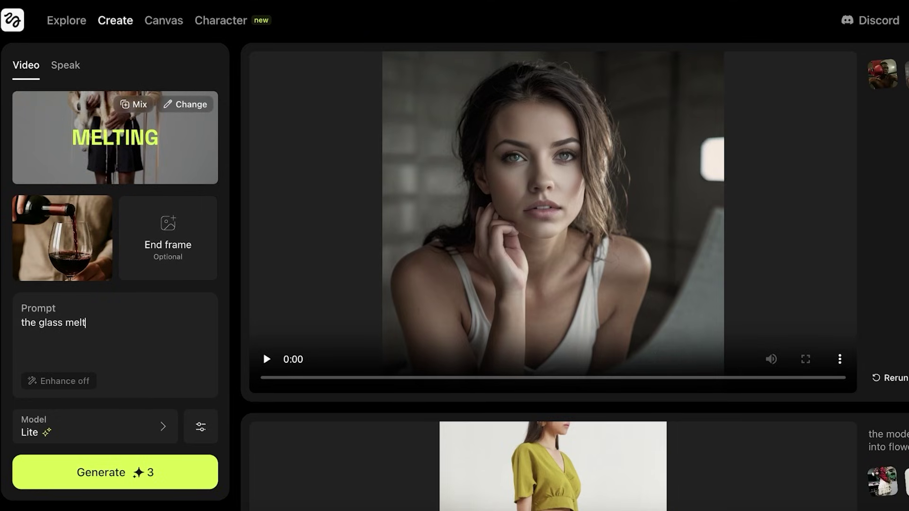
{"action": "type", "text": "s as the wi"}
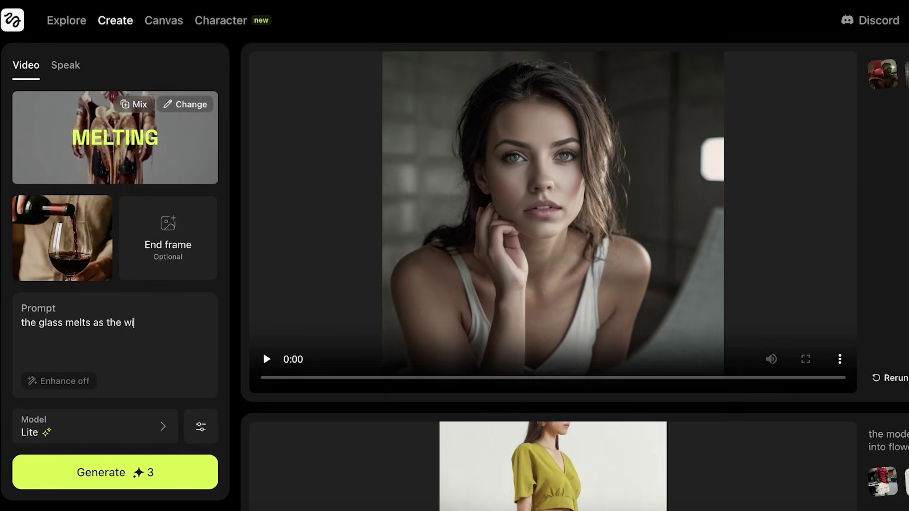
{"action": "type", "text": "ne enter s the"}
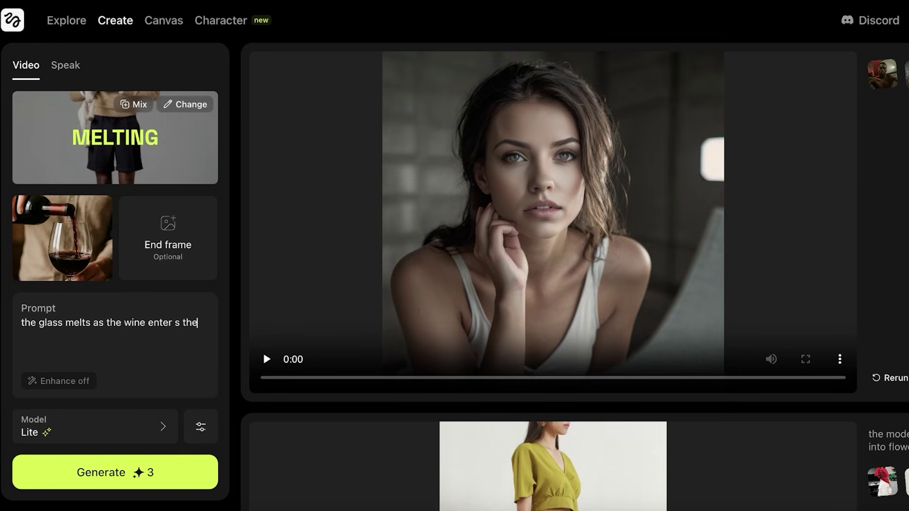
{"action": "key", "text": "BackSpace"}
{"action": "key", "text": "BackSpace"}
{"action": "key", "text": "BackSpace"}
{"action": "key", "text": "BackSpace"}
{"action": "key", "text": "BackSpace"}
{"action": "type", "text": "the glass"}
{"action": "left_click", "coordinate": [72, 387]}
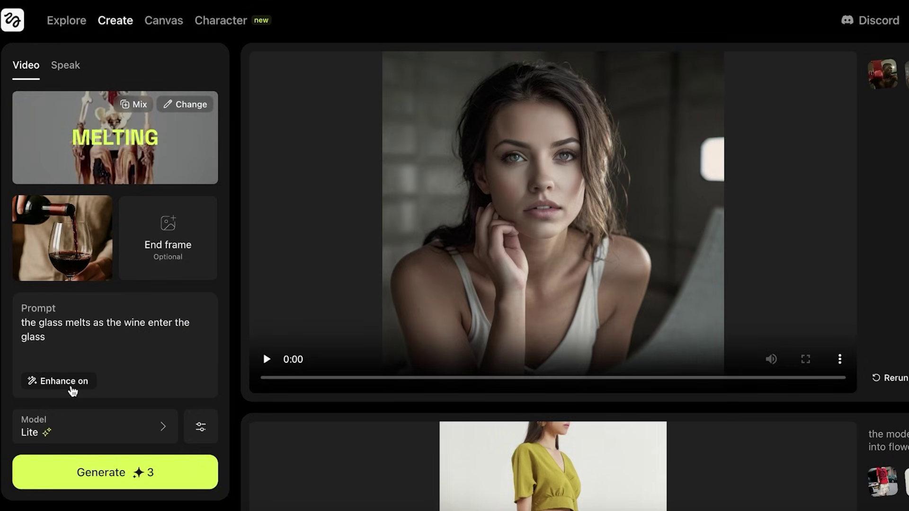
Set the model to Standard, skipping the Turbo upgrade offer, and generate the melting video.
{"action": "left_click", "coordinate": [83, 432]}
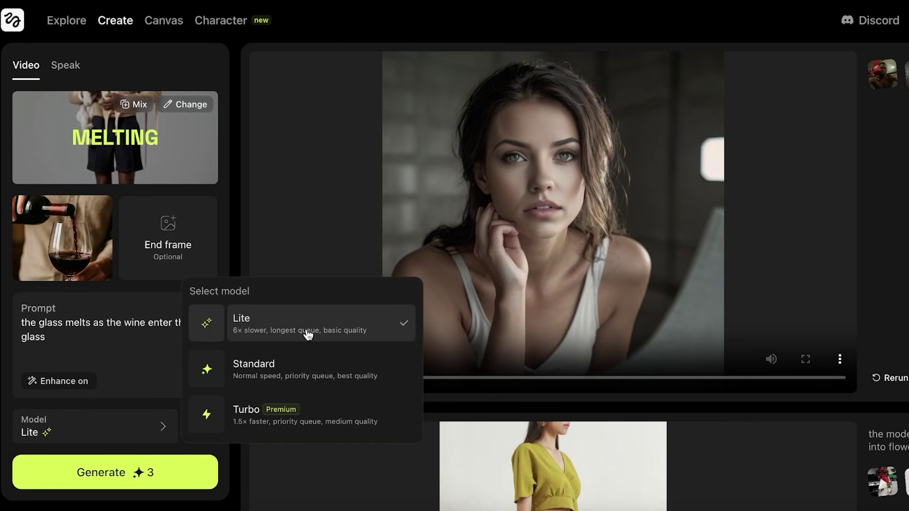
{"action": "left_click", "coordinate": [247, 410]}
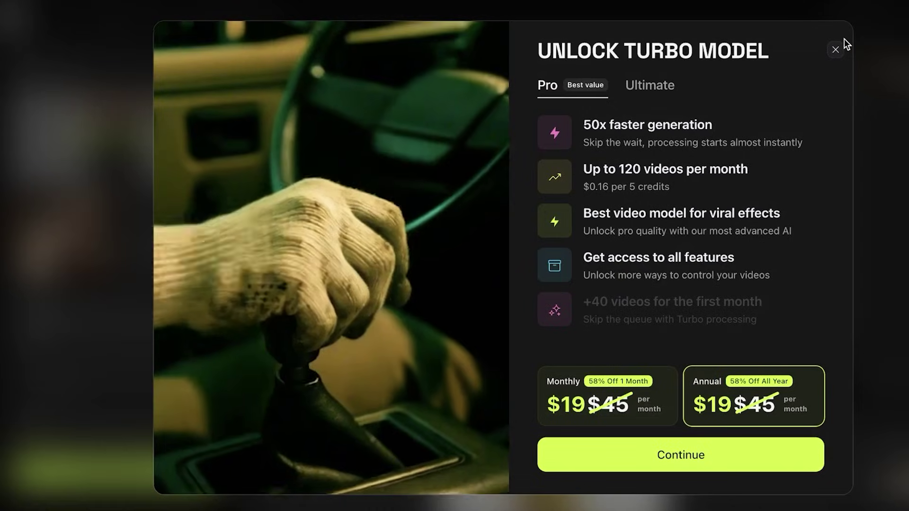
{"action": "key", "text": "Escape"}
{"action": "left_click", "coordinate": [114, 426]}
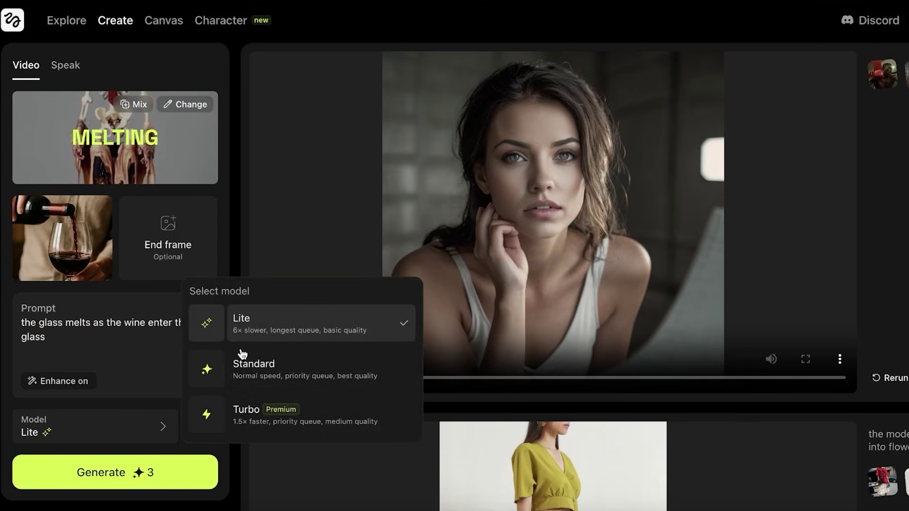
{"action": "left_click", "coordinate": [222, 365]}
{"action": "left_click", "coordinate": [201, 431]}
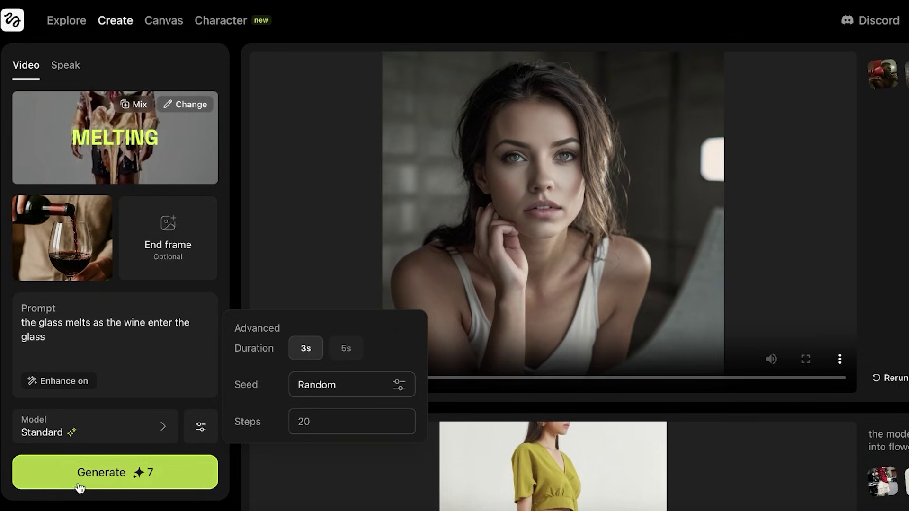
{"action": "left_click", "coordinate": [101, 472]}
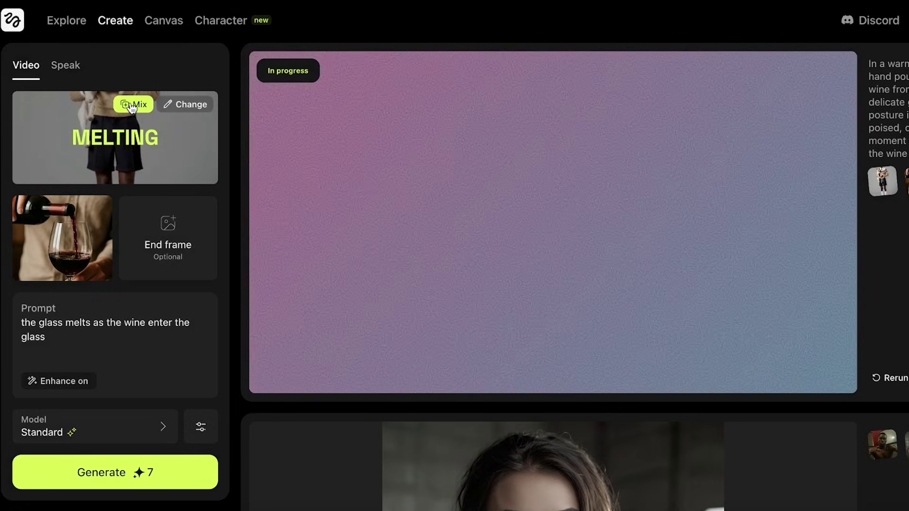
{"action": "left_click", "coordinate": [201, 428]}
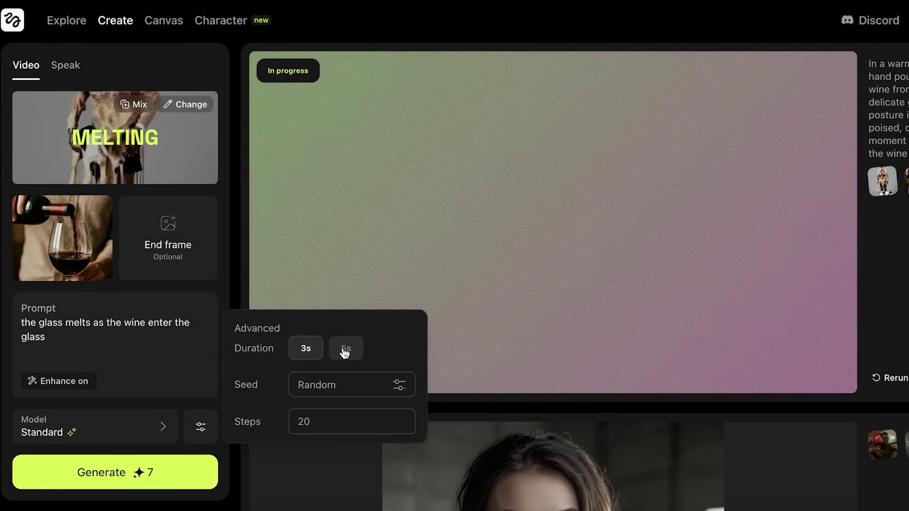
{"action": "left_click", "coordinate": [170, 59]}
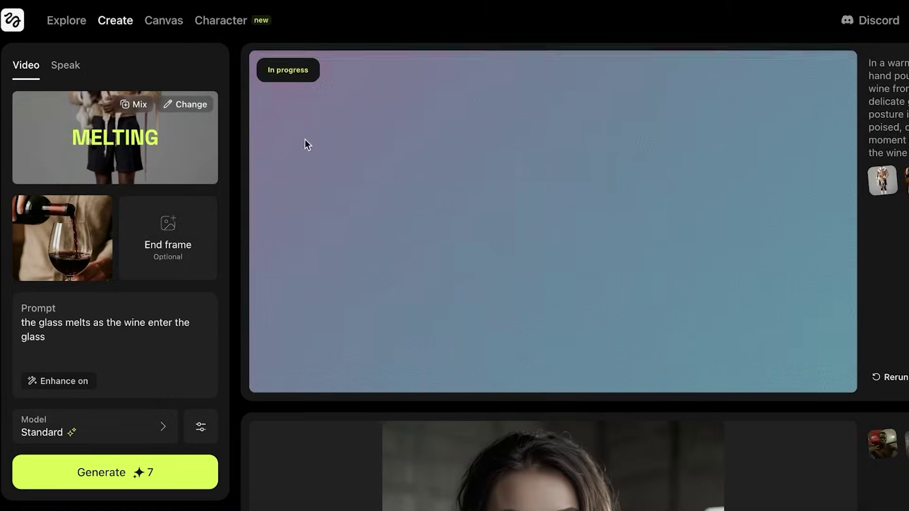
{"action": "scroll", "coordinate": [661, 271], "scroll_direction": "down", "scroll_amount": 10}
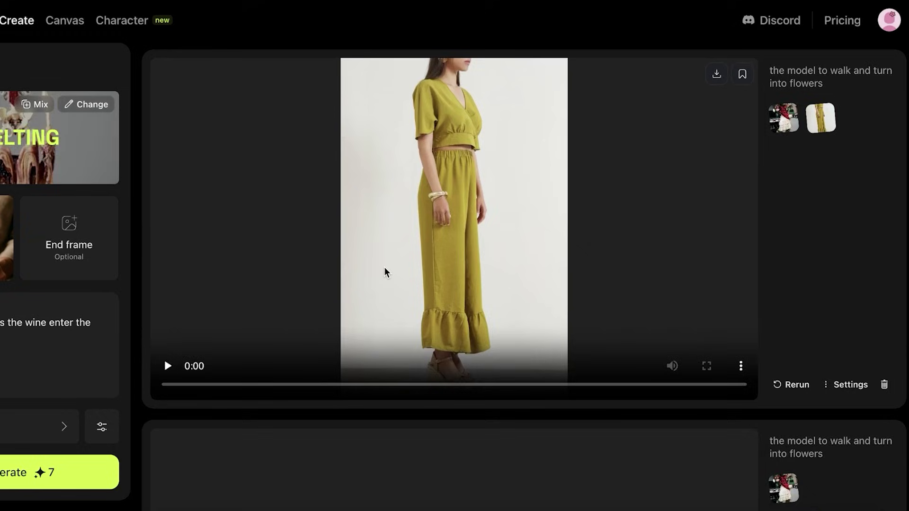
{"action": "scroll", "coordinate": [485, 270], "scroll_direction": "down", "scroll_amount": 7}
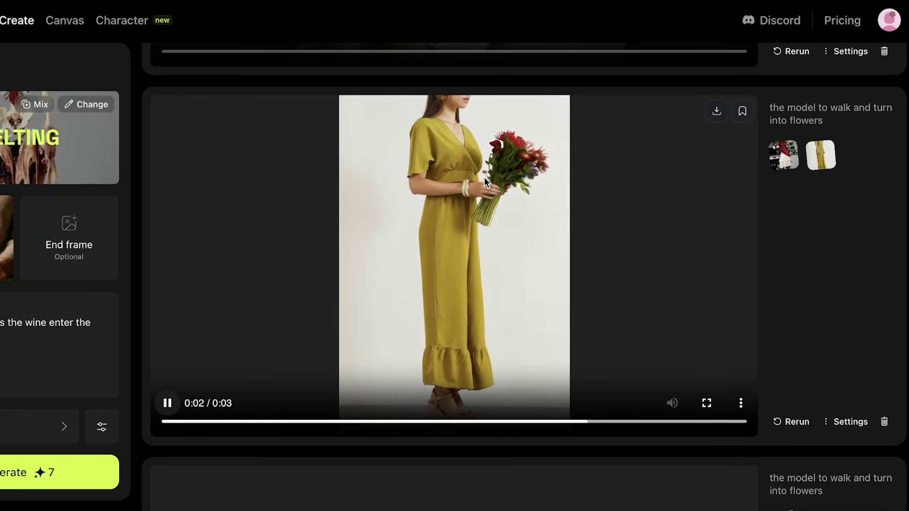
{"action": "left_click", "coordinate": [484, 177]}
{"action": "scroll", "coordinate": [481, 185], "scroll_direction": "down", "scroll_amount": 3}
{"action": "scroll", "coordinate": [478, 192], "scroll_direction": "up", "scroll_amount": 10}
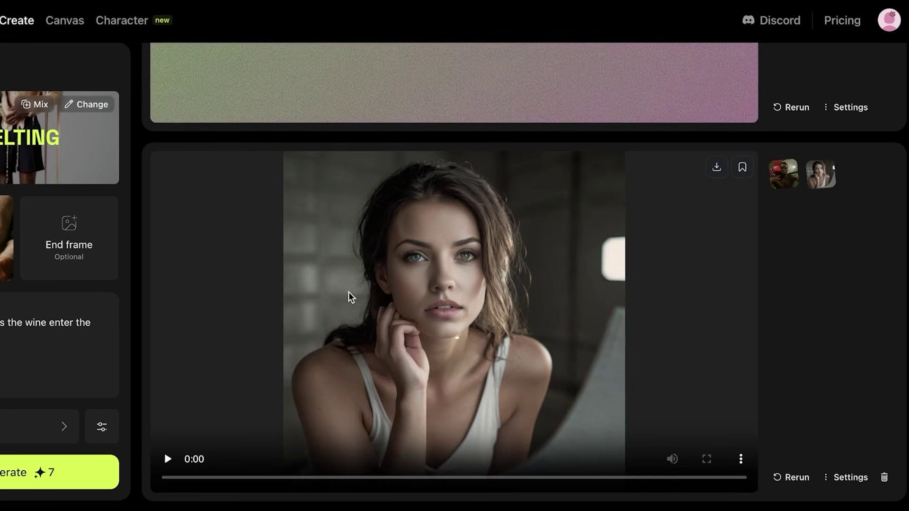
{"action": "scroll", "coordinate": [462, 318], "scroll_direction": "up", "scroll_amount": 5}
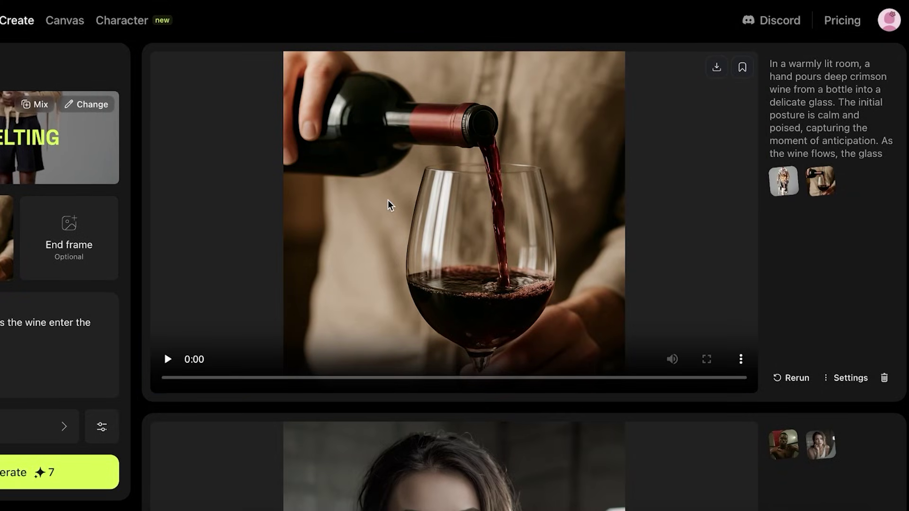
Play and pause the finished glass-melting video, then open Mix on the Melting card.
{"action": "left_click", "coordinate": [169, 360]}
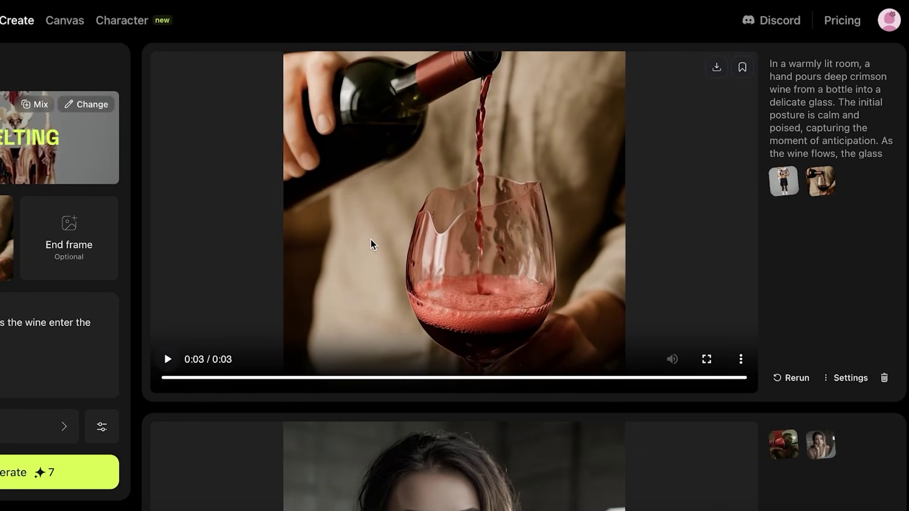
{"action": "left_click", "coordinate": [371, 240]}
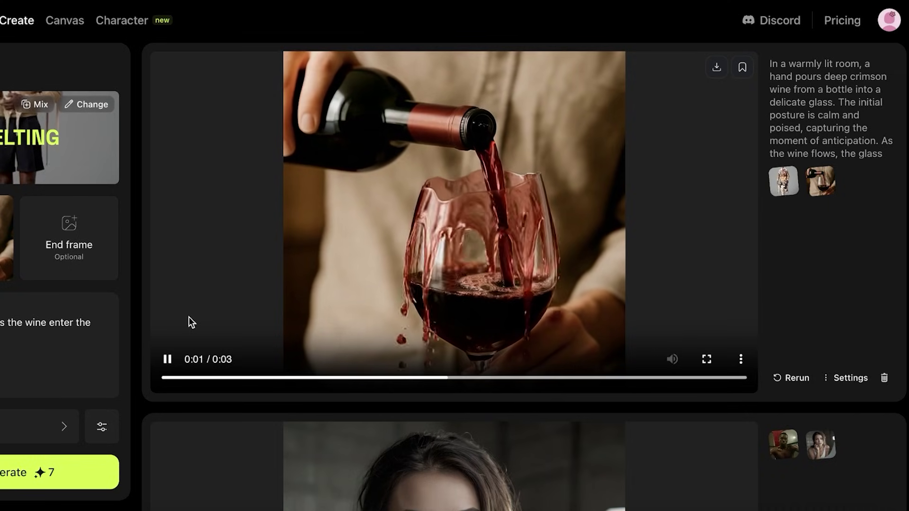
{"action": "left_click", "coordinate": [453, 212]}
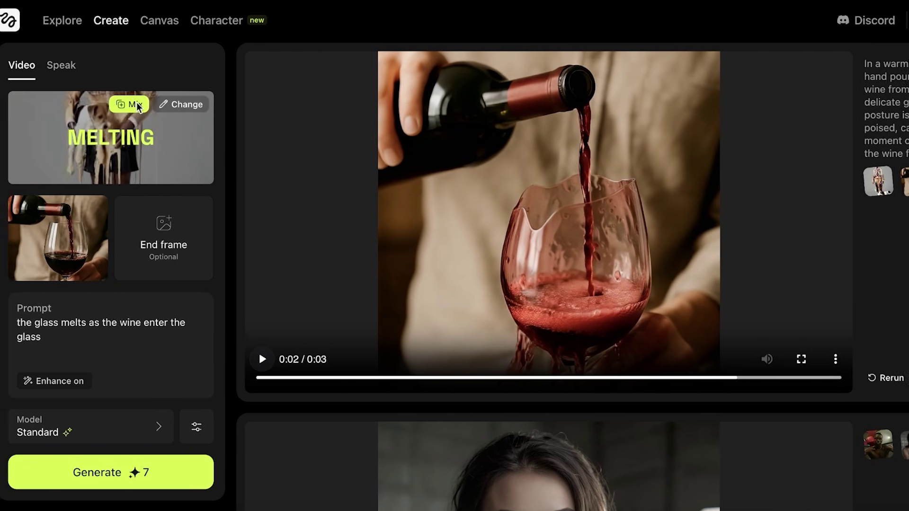
{"action": "left_click", "coordinate": [89, 144]}
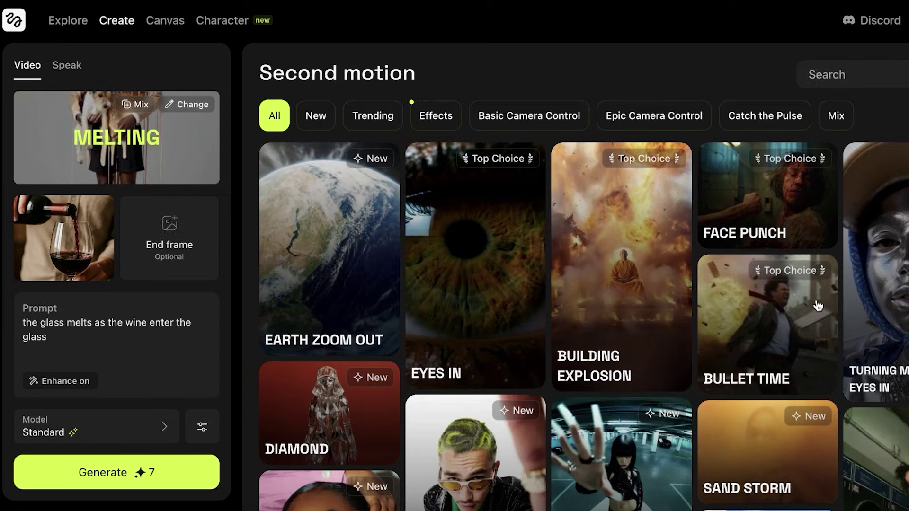
Browse the Basic Camera Control and Epic Camera Control motions.
{"action": "scroll", "coordinate": [816, 305], "scroll_direction": "down", "scroll_amount": 2}
{"action": "scroll", "coordinate": [714, 277], "scroll_direction": "down", "scroll_amount": 5}
{"action": "scroll", "coordinate": [719, 249], "scroll_direction": "up", "scroll_amount": 8}
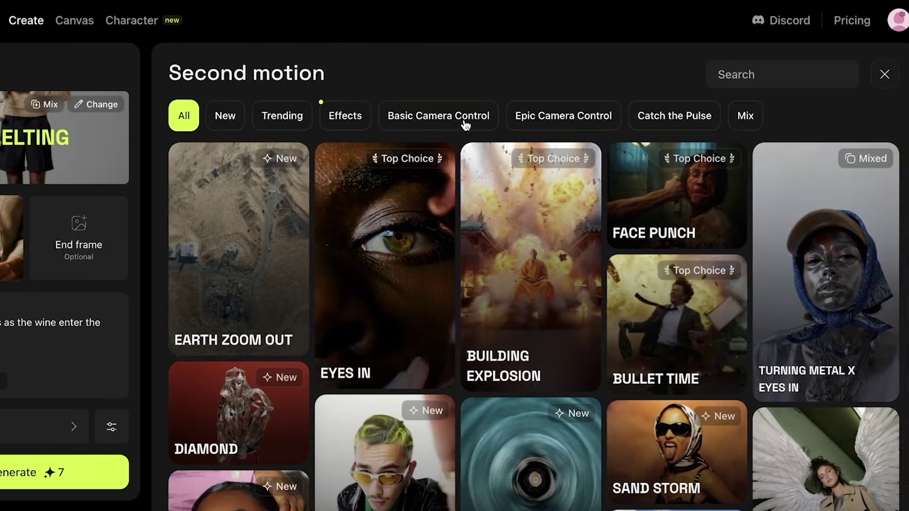
{"action": "left_click", "coordinate": [574, 119]}
{"action": "left_click", "coordinate": [633, 119]}
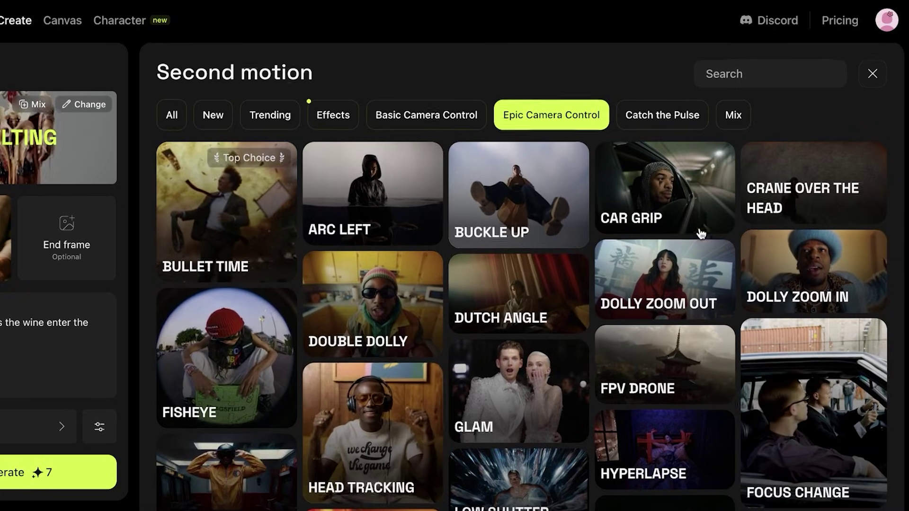
{"action": "scroll", "coordinate": [700, 239], "scroll_direction": "down", "scroll_amount": 5}
{"action": "scroll", "coordinate": [515, 339], "scroll_direction": "down", "scroll_amount": 3}
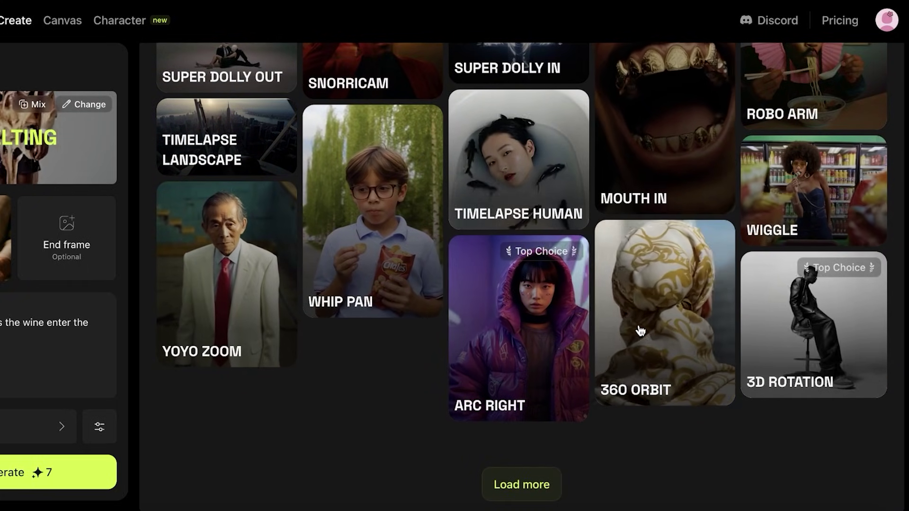
{"action": "scroll", "coordinate": [640, 330], "scroll_direction": "up", "scroll_amount": 10}
Check the Catch the Pulse and Effects motions, then pick Building Explosion.
{"action": "left_click", "coordinate": [463, 114]}
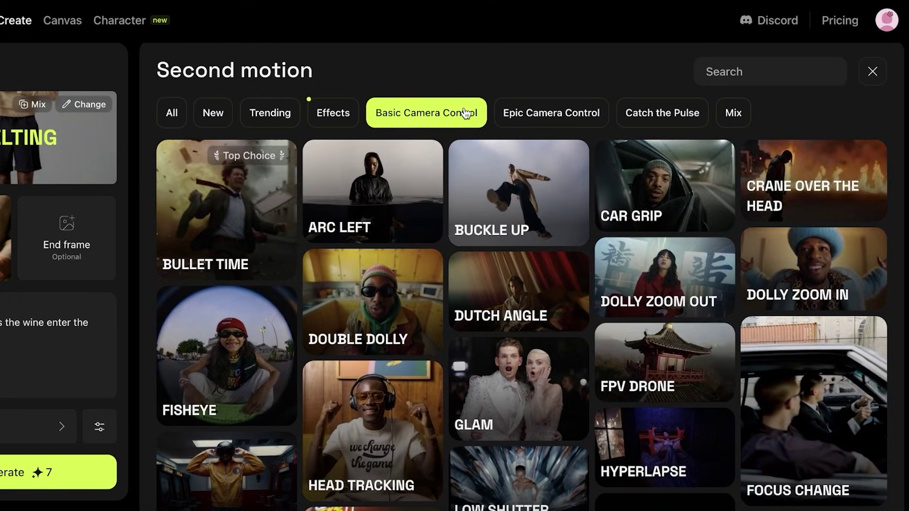
{"action": "left_click", "coordinate": [643, 114]}
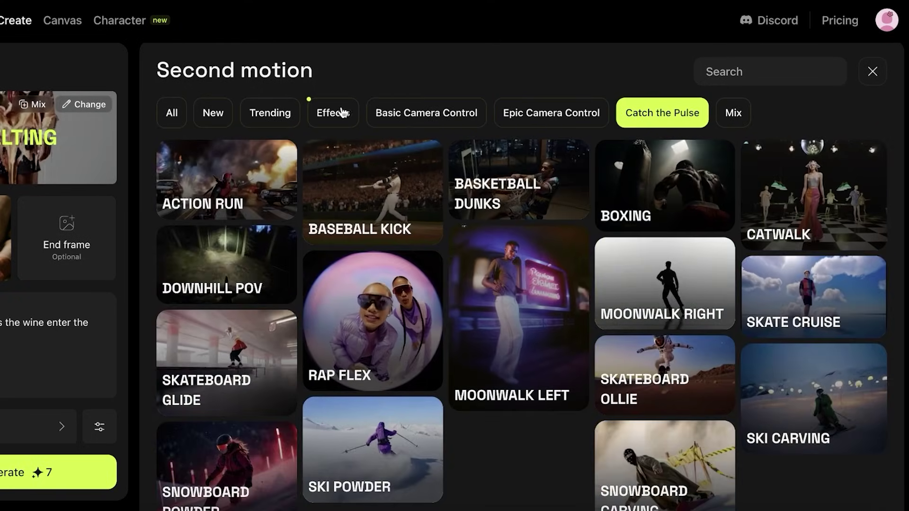
{"action": "left_click", "coordinate": [342, 114]}
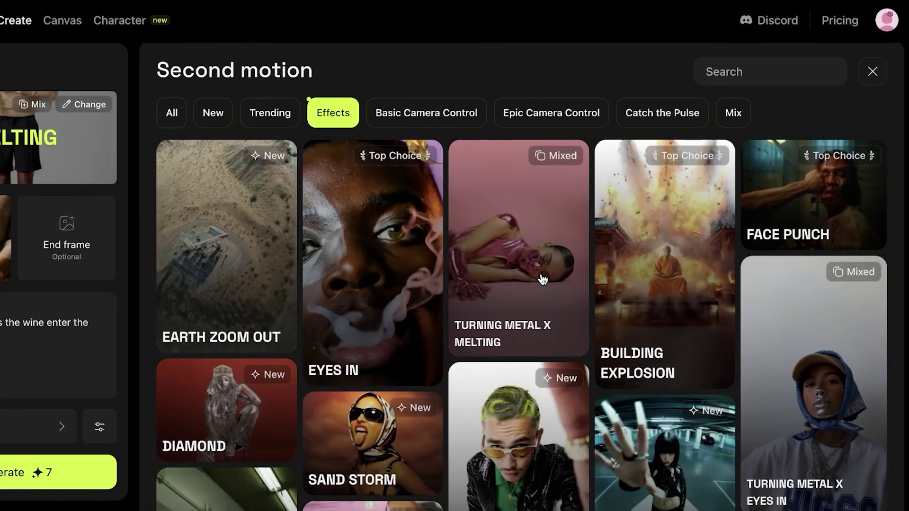
{"action": "scroll", "coordinate": [538, 275], "scroll_direction": "down", "scroll_amount": 5}
{"action": "scroll", "coordinate": [538, 274], "scroll_direction": "up", "scroll_amount": 5}
{"action": "left_click", "coordinate": [628, 230]}
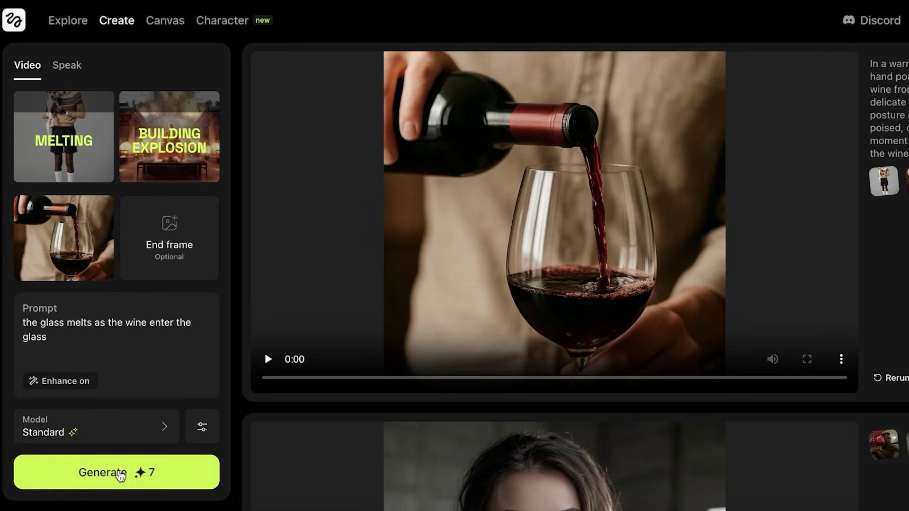
Generate the video mixing Melting and Building Explosion.
{"action": "left_click", "coordinate": [120, 473]}
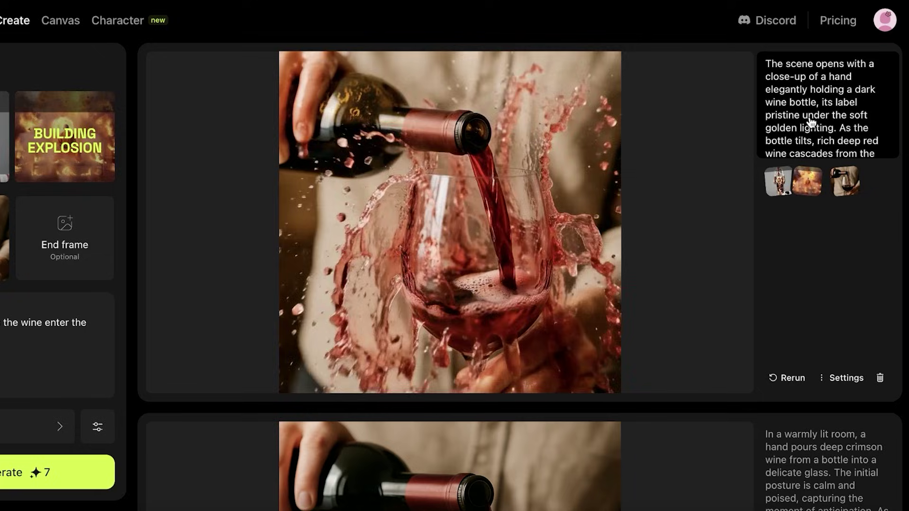
{"action": "scroll", "coordinate": [800, 99], "scroll_direction": "down", "scroll_amount": 5}
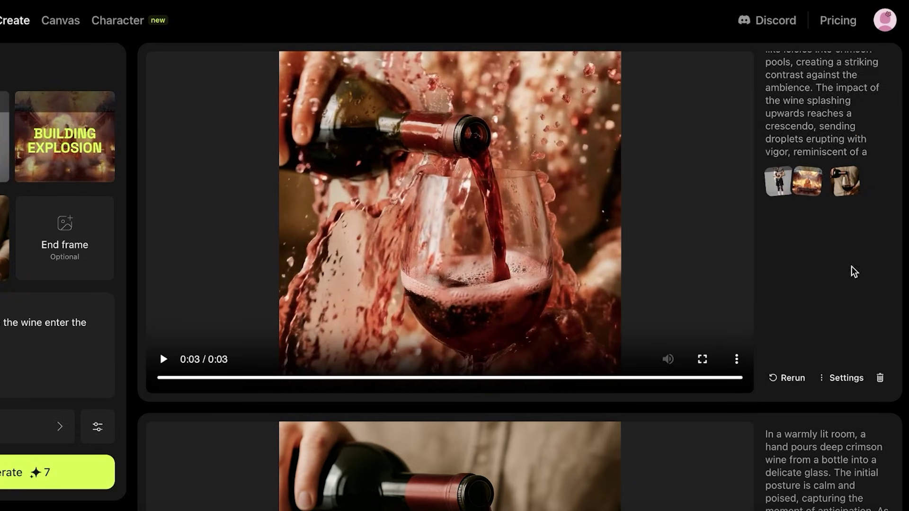
{"action": "scroll", "coordinate": [805, 102], "scroll_direction": "up", "scroll_amount": 4}
{"action": "scroll", "coordinate": [808, 104], "scroll_direction": "down", "scroll_amount": 2}
{"action": "scroll", "coordinate": [808, 103], "scroll_direction": "down", "scroll_amount": 10}
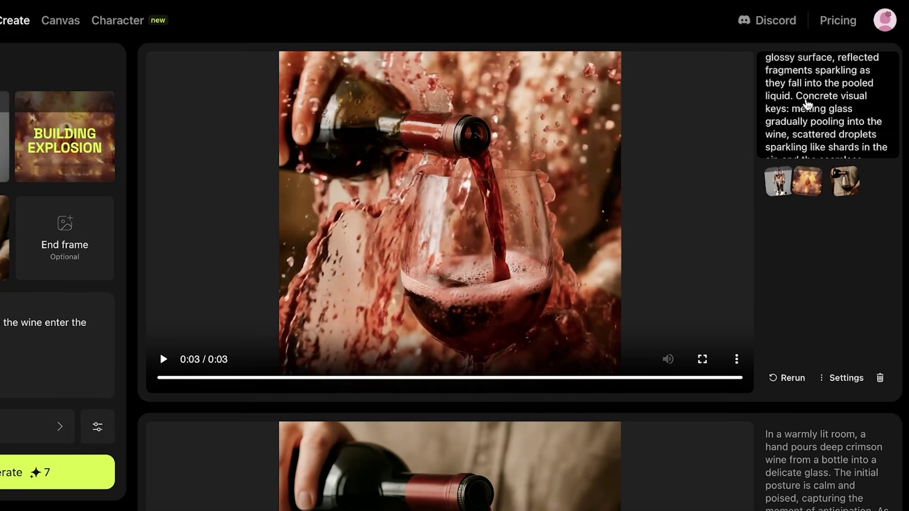
{"action": "scroll", "coordinate": [826, 71], "scroll_direction": "up", "scroll_amount": 8}
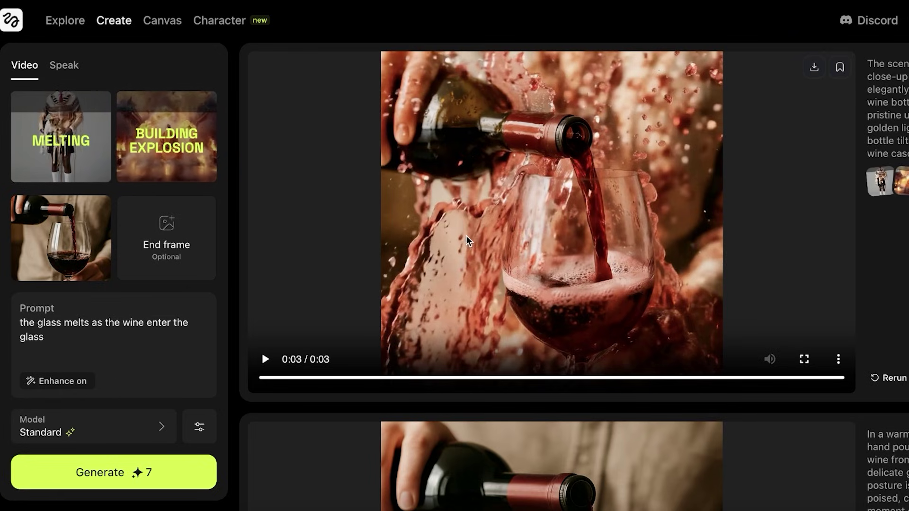
{"action": "mouse_move", "coordinate": [120, 29]}
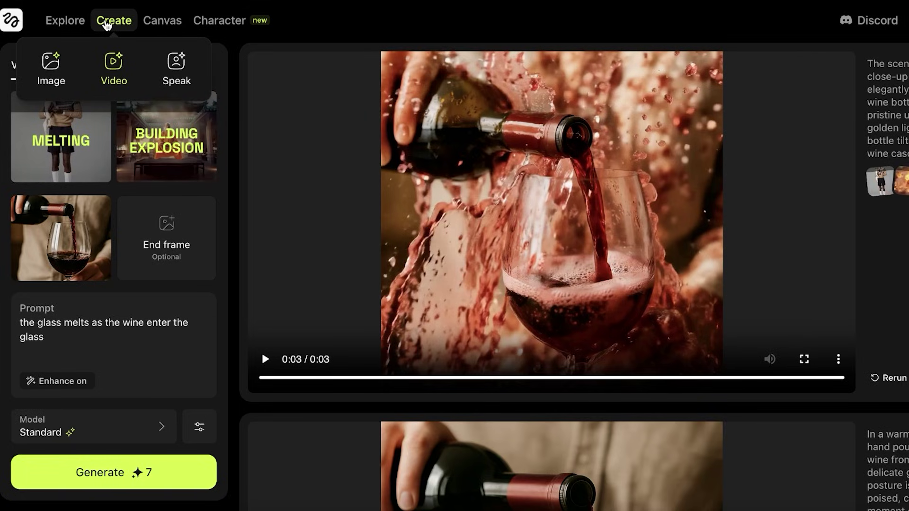
{"action": "left_click", "coordinate": [499, 255]}
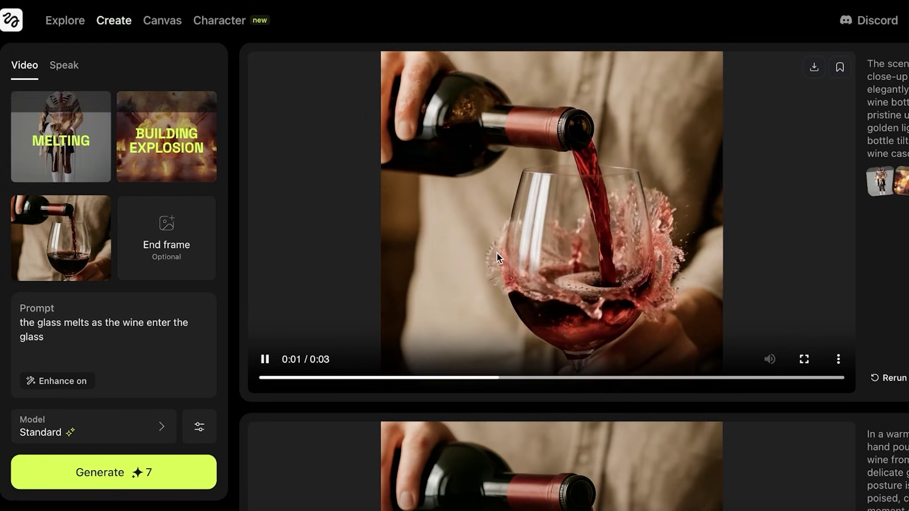
{"action": "left_click", "coordinate": [498, 256]}
Go to Explore and scroll through the Visual Effects and Higgsfield Soul sections.
{"action": "left_click", "coordinate": [55, 21]}
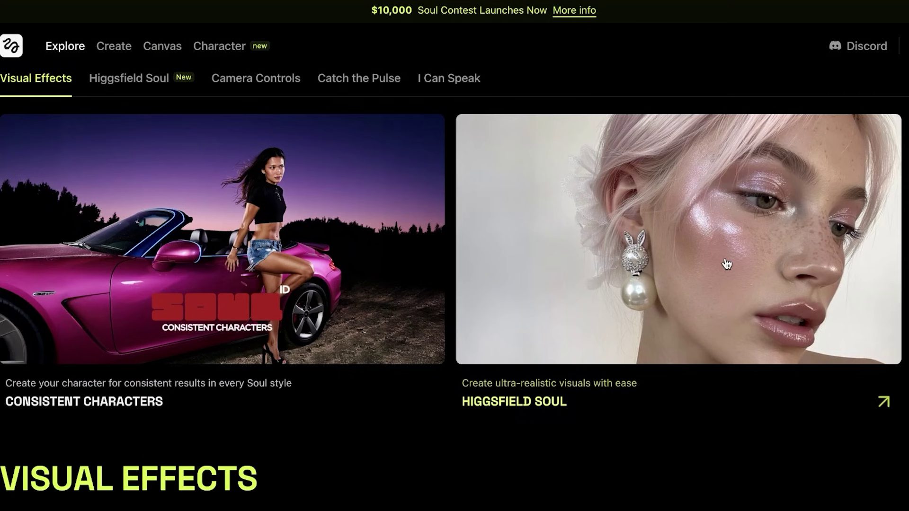
{"action": "scroll", "coordinate": [727, 264], "scroll_direction": "down", "scroll_amount": 15}
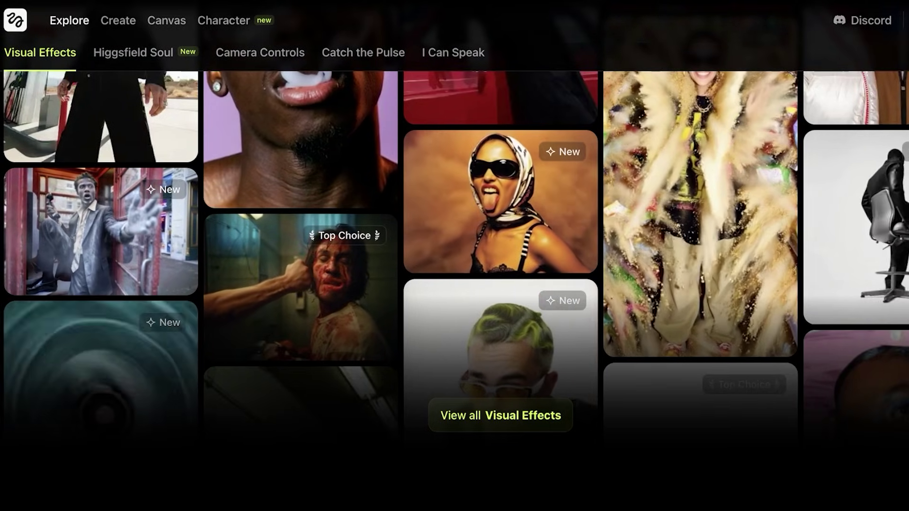
{"action": "mouse_move", "coordinate": [570, 222]}
{"action": "scroll", "coordinate": [676, 226], "scroll_direction": "down", "scroll_amount": 8}
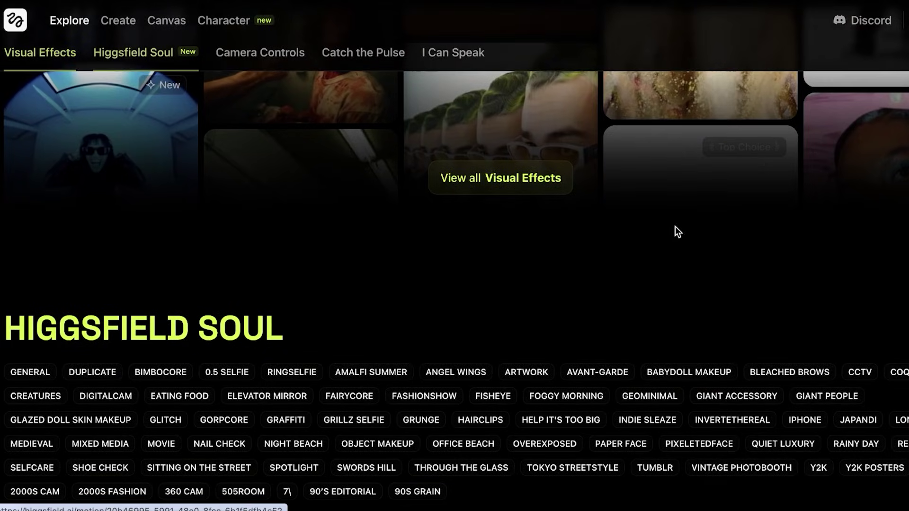
{"action": "scroll", "coordinate": [749, 245], "scroll_direction": "up", "scroll_amount": 20}
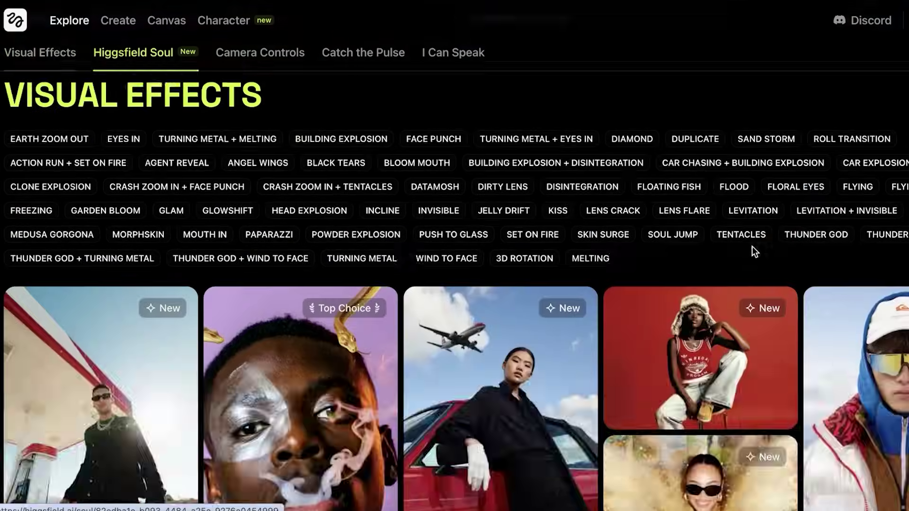